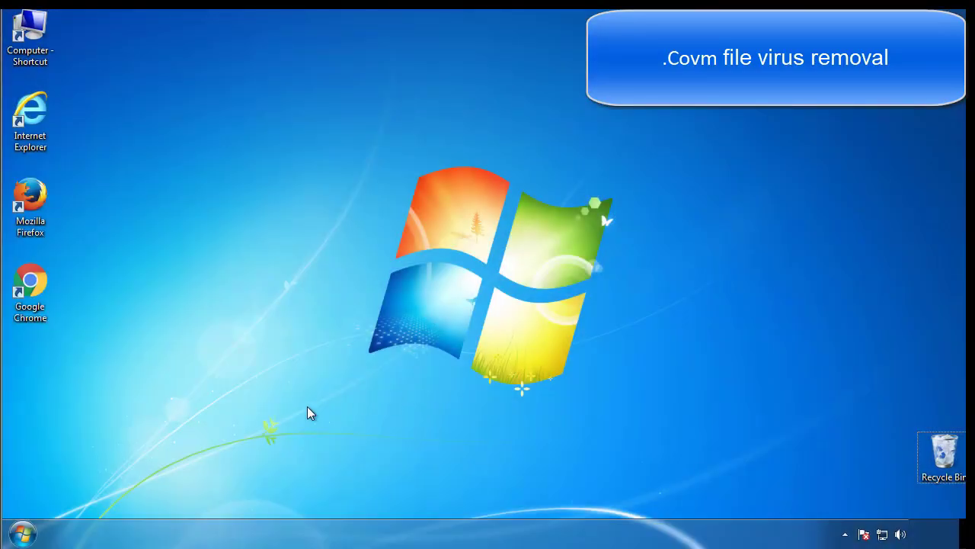
Step: Enable Safe boot with the Minimal option in System Configuration, restart the computer, and dismiss the safe mode help window
{"action": "left_click", "coordinate": [31, 534]}
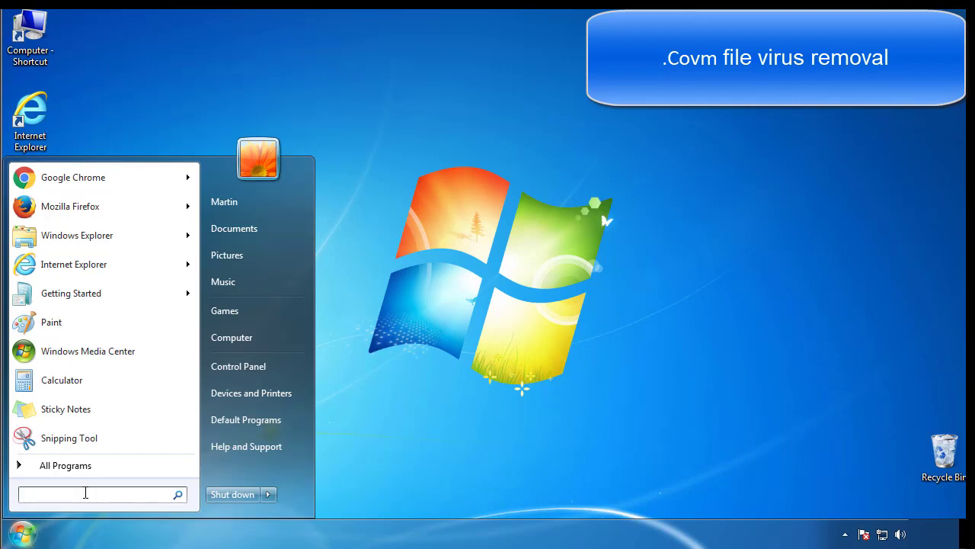
{"action": "type", "text": "msconfig"}
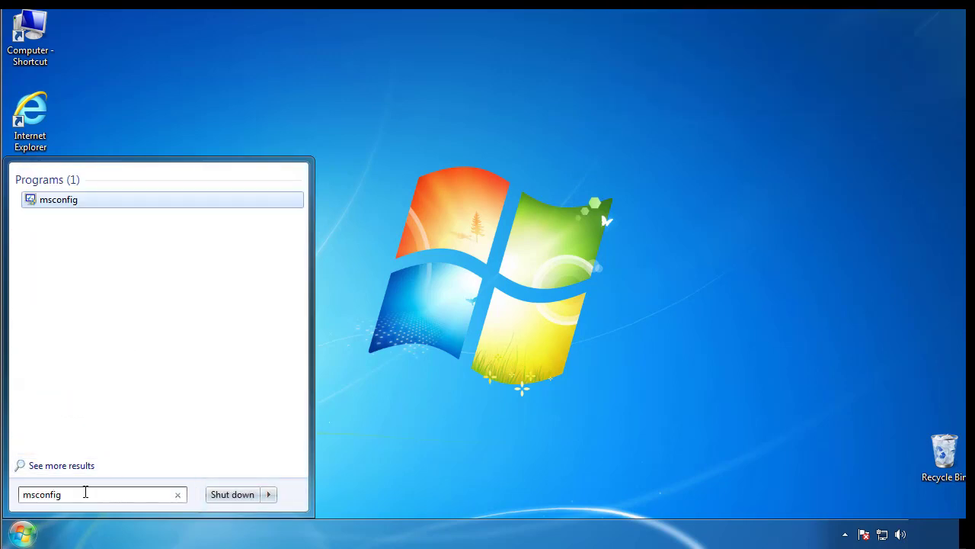
{"action": "key", "text": "Return"}
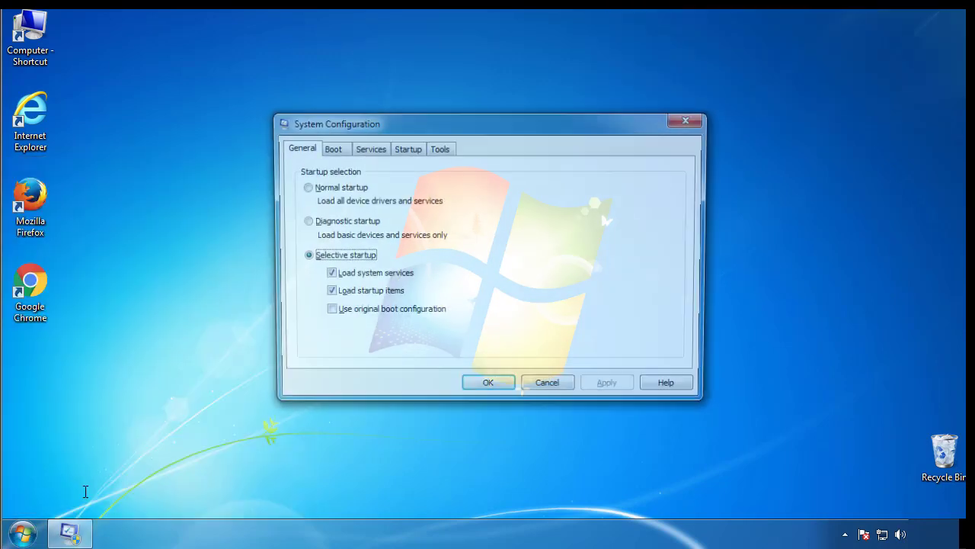
{"action": "left_click", "coordinate": [328, 149]}
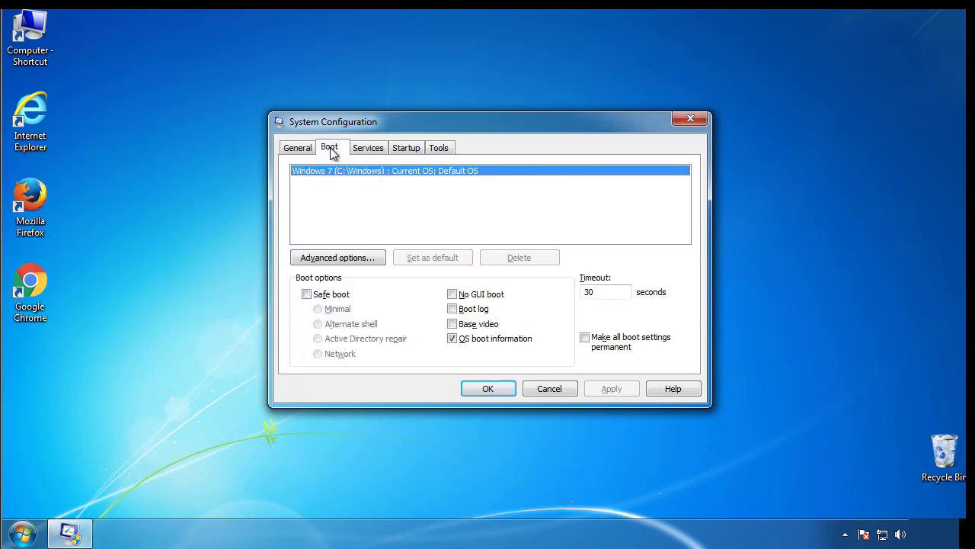
{"action": "left_click", "coordinate": [306, 294]}
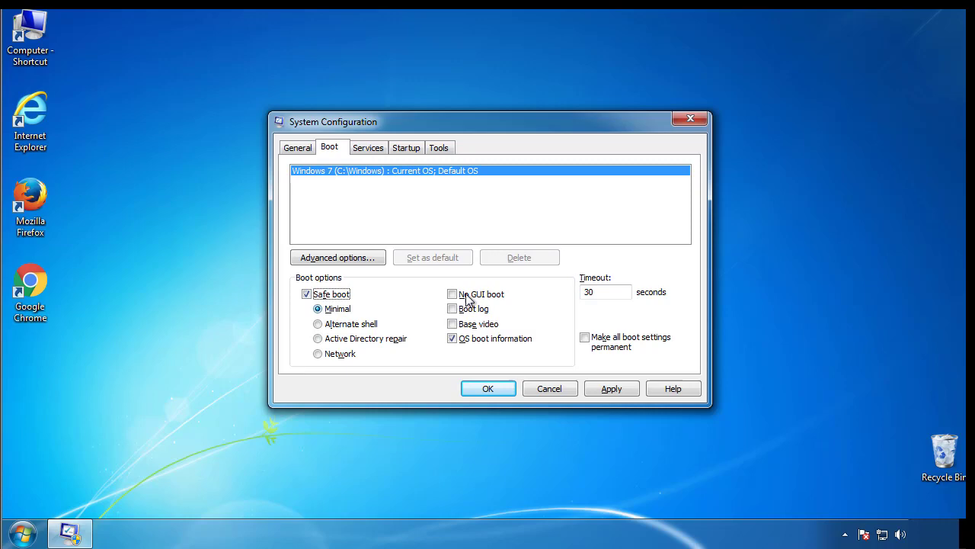
{"action": "left_click", "coordinate": [497, 391]}
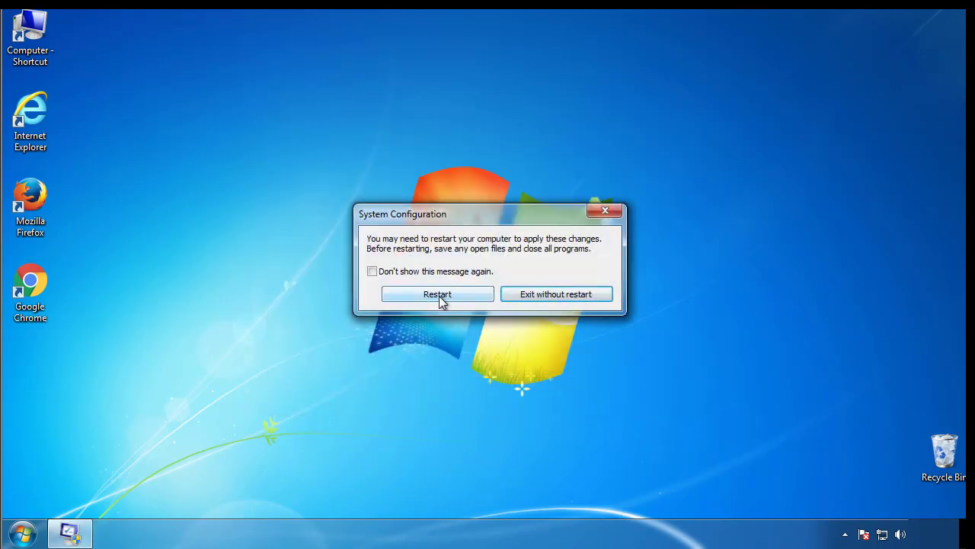
{"action": "left_click", "coordinate": [440, 298]}
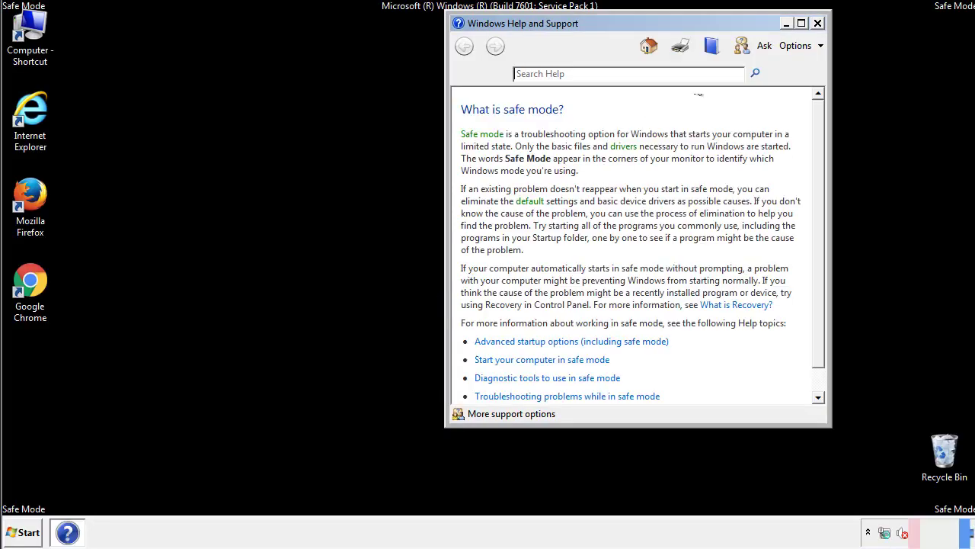
{"action": "left_click", "coordinate": [818, 23]}
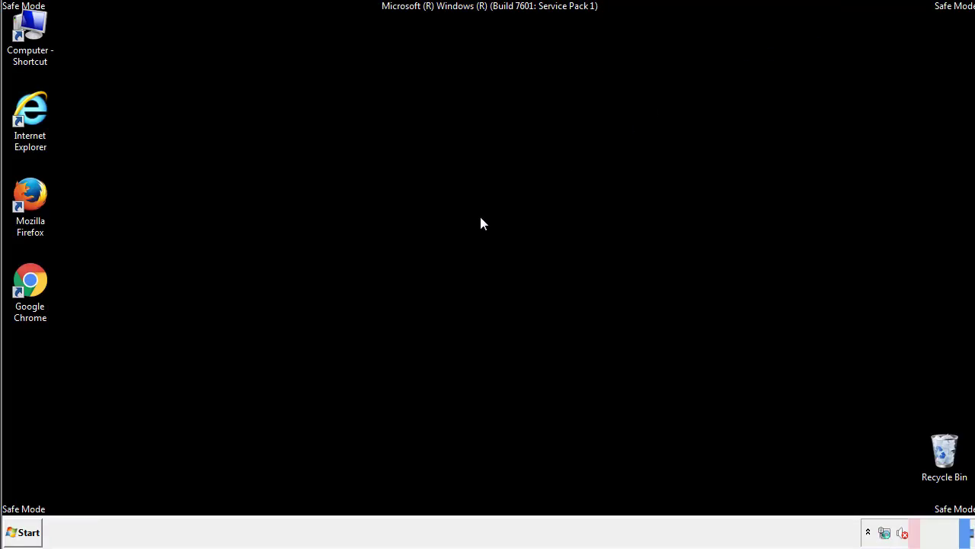
Step: Make sure Folder Options is set to show hidden files, folders, and drives, and close Control Panel
{"action": "left_click", "coordinate": [29, 532]}
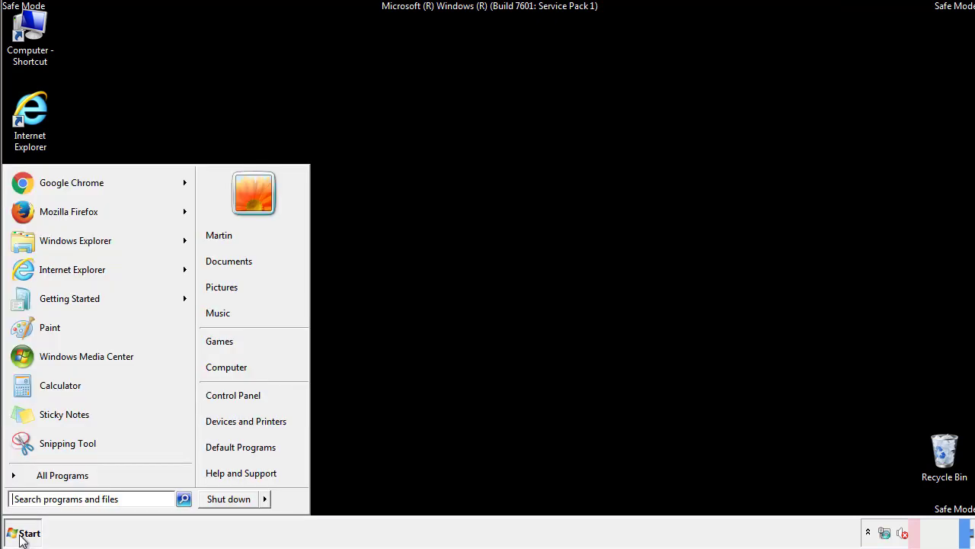
{"action": "left_click", "coordinate": [242, 392]}
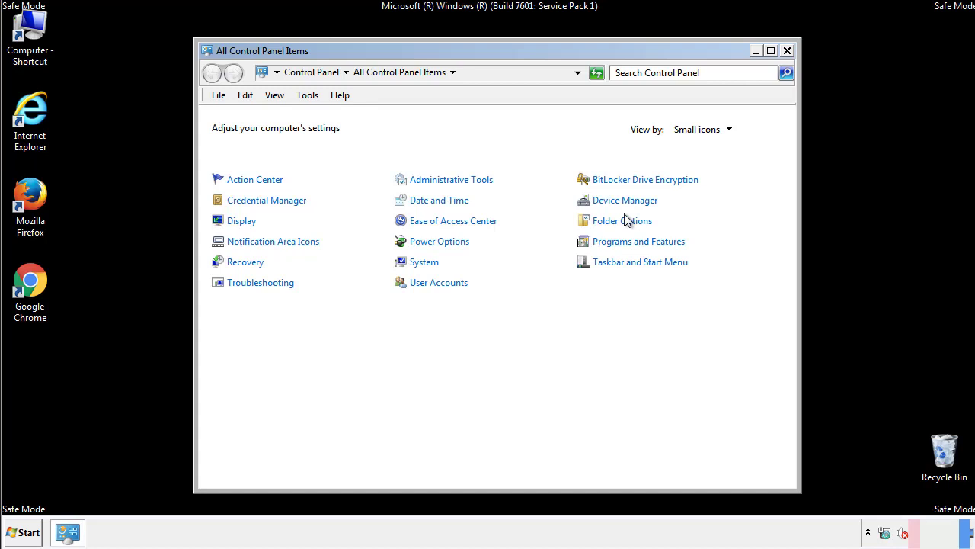
{"action": "left_click", "coordinate": [623, 222]}
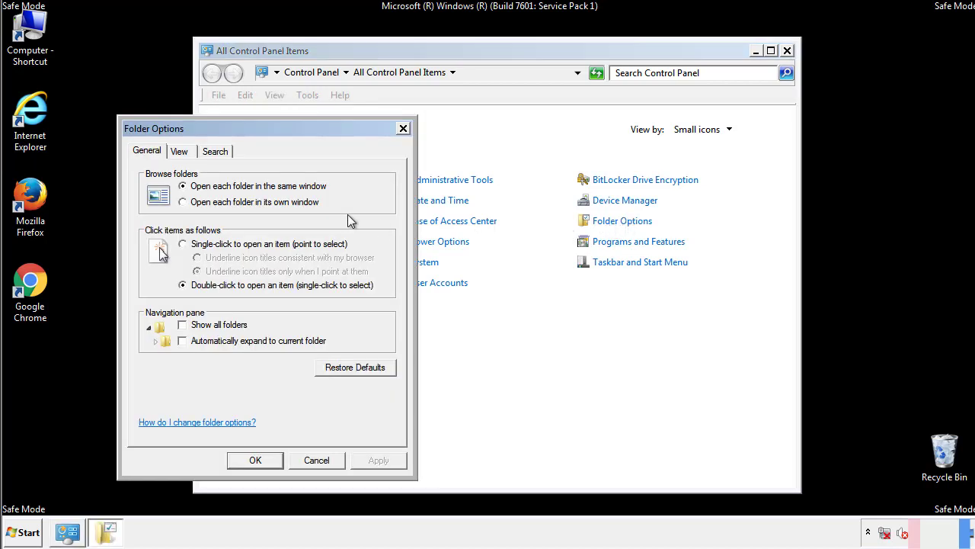
{"action": "left_click", "coordinate": [180, 152]}
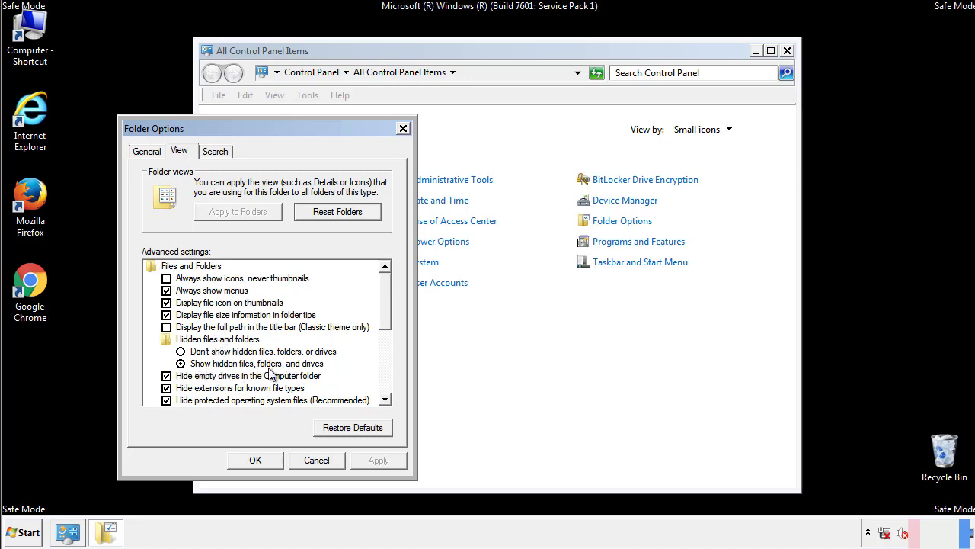
{"action": "left_click", "coordinate": [263, 459]}
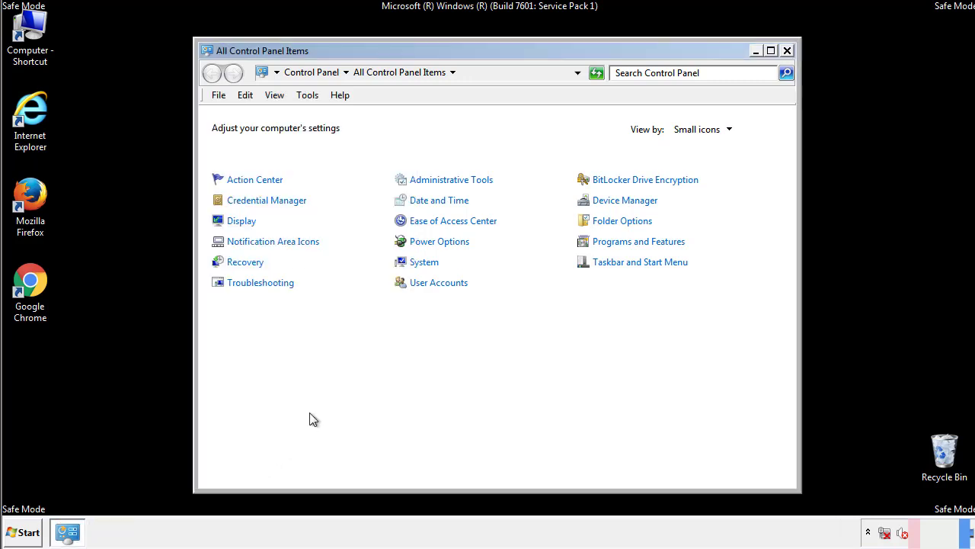
{"action": "left_click", "coordinate": [787, 50]}
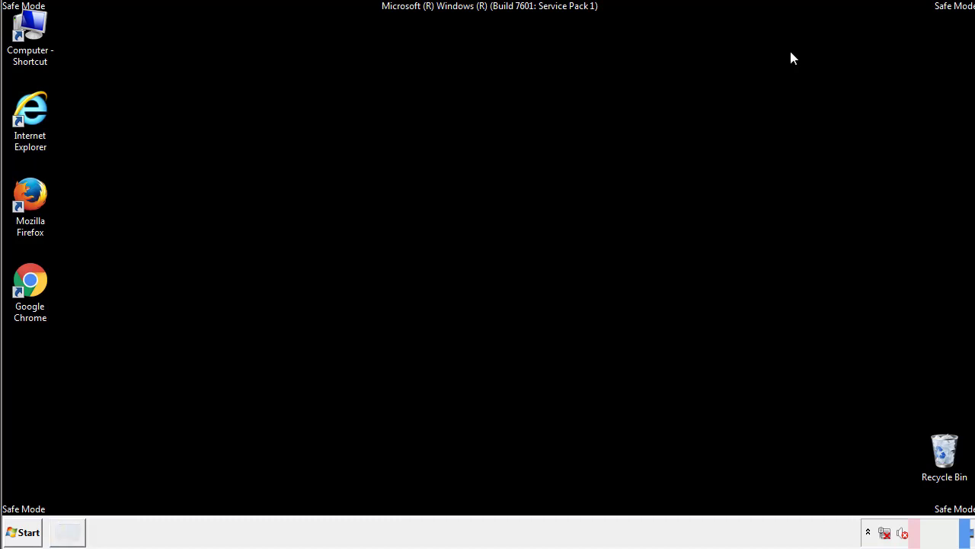
Step: Browse to the folder C:\Windows\System32\drivers\etc
{"action": "double_click", "coordinate": [30, 29]}
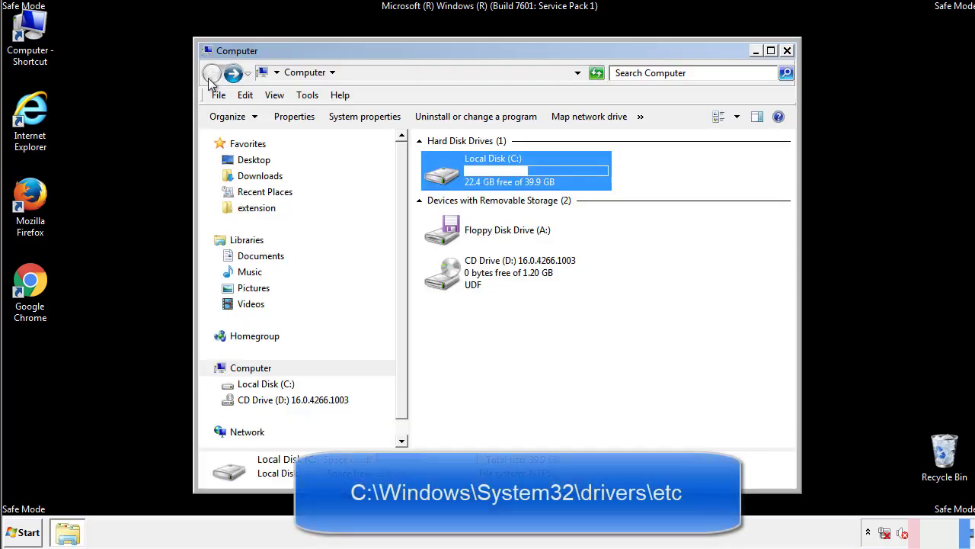
{"action": "double_click", "coordinate": [442, 175]}
{"action": "left_click", "coordinate": [444, 281]}
{"action": "double_click", "coordinate": [444, 281]}
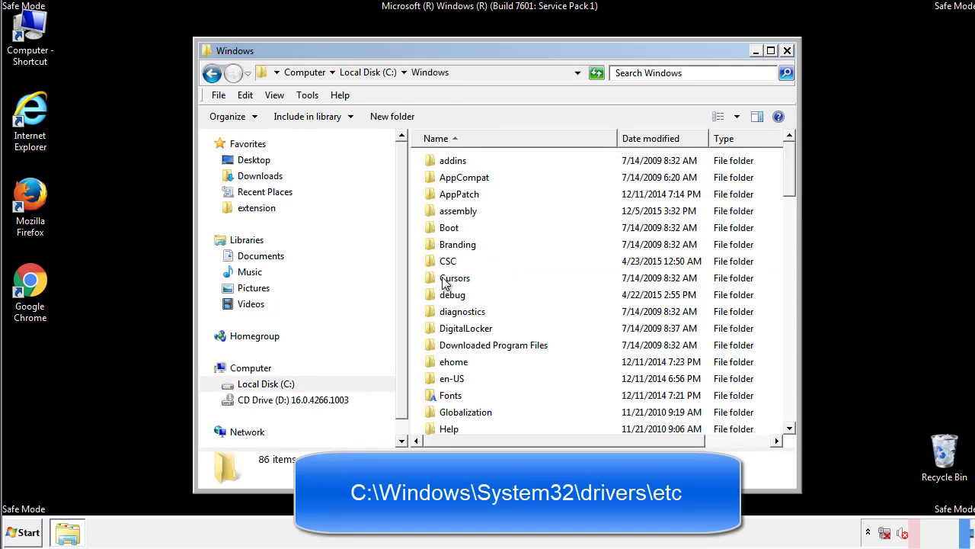
{"action": "scroll", "coordinate": [449, 343], "scroll_direction": "down", "scroll_amount": 2}
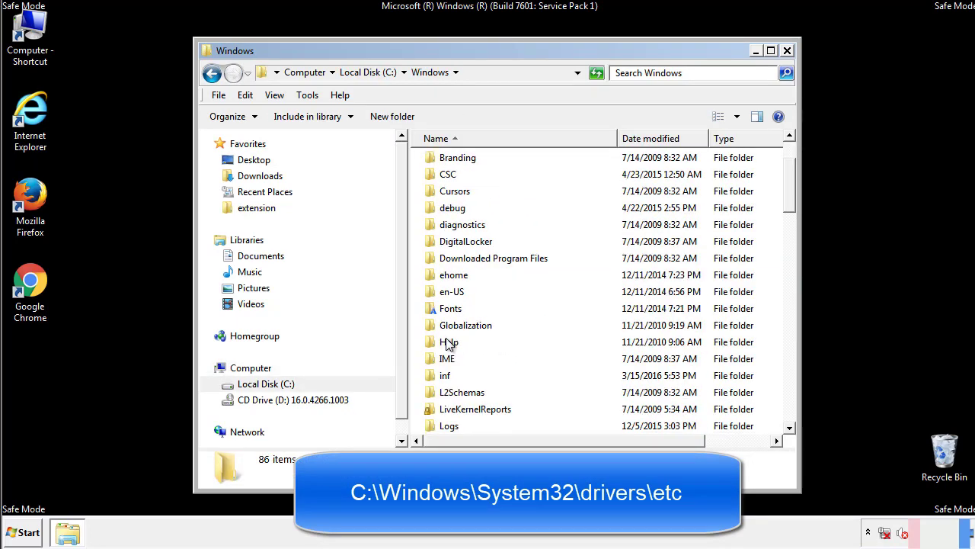
{"action": "scroll", "coordinate": [449, 345], "scroll_direction": "down", "scroll_amount": 7}
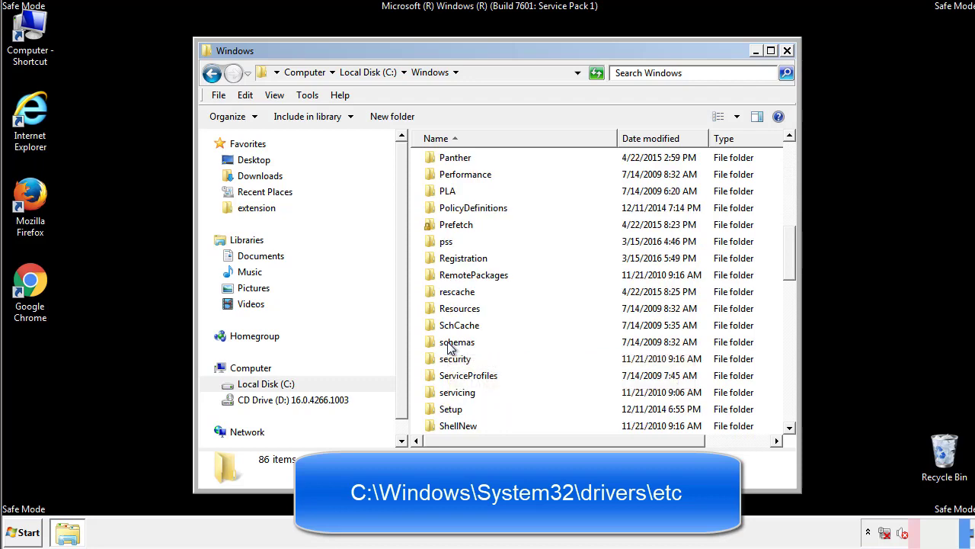
{"action": "scroll", "coordinate": [449, 344], "scroll_direction": "down", "scroll_amount": 2}
{"action": "double_click", "coordinate": [461, 394]}
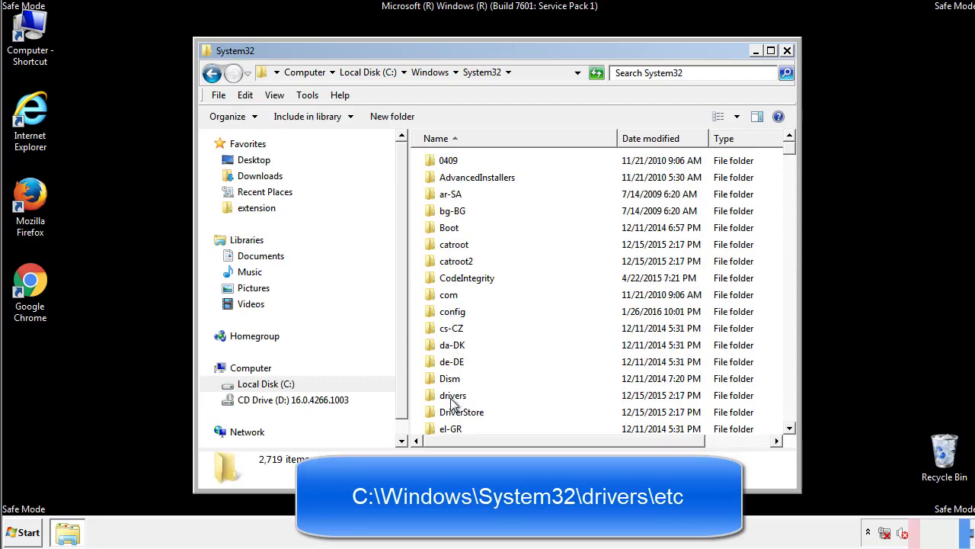
{"action": "double_click", "coordinate": [452, 397]}
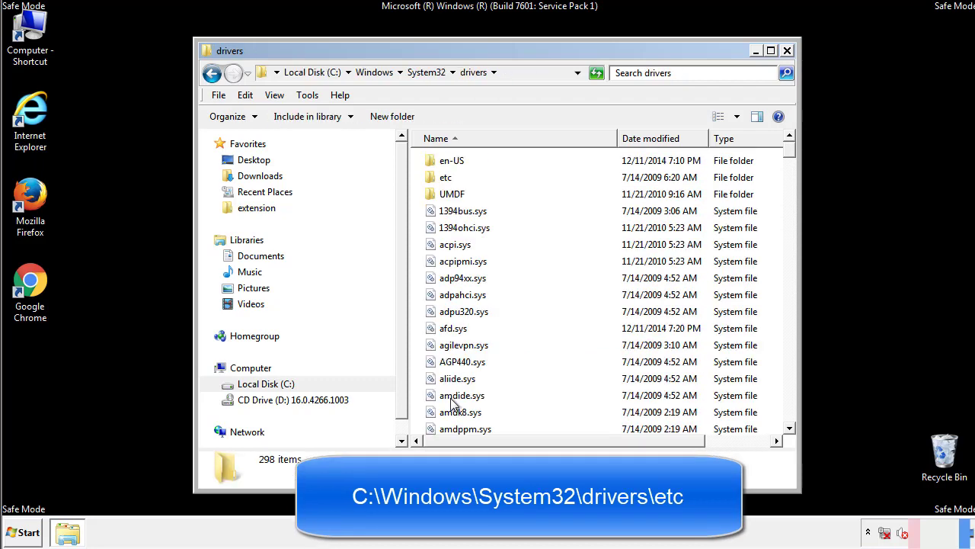
{"action": "double_click", "coordinate": [437, 181]}
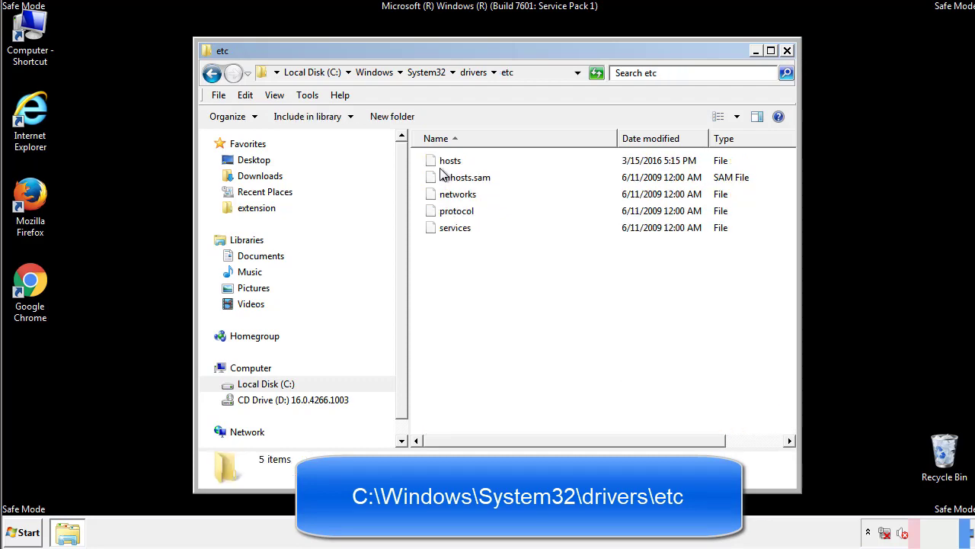
Step: Open the hosts file with Notepad and reposition its window so the whole text is on screen
{"action": "double_click", "coordinate": [442, 161]}
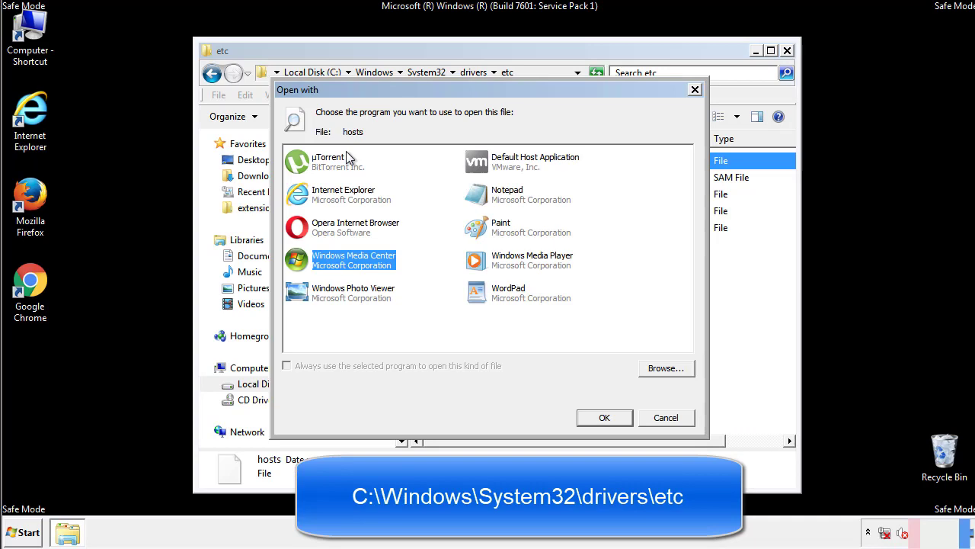
{"action": "left_click", "coordinate": [494, 200]}
{"action": "left_click", "coordinate": [602, 417]}
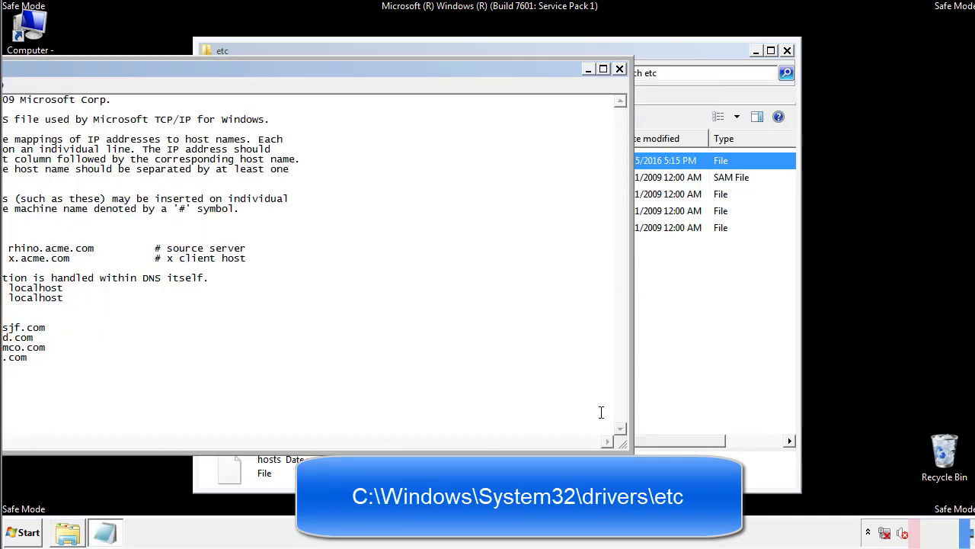
{"action": "left_click_drag", "start_coordinate": [399, 68], "coordinate": [620, 83]}
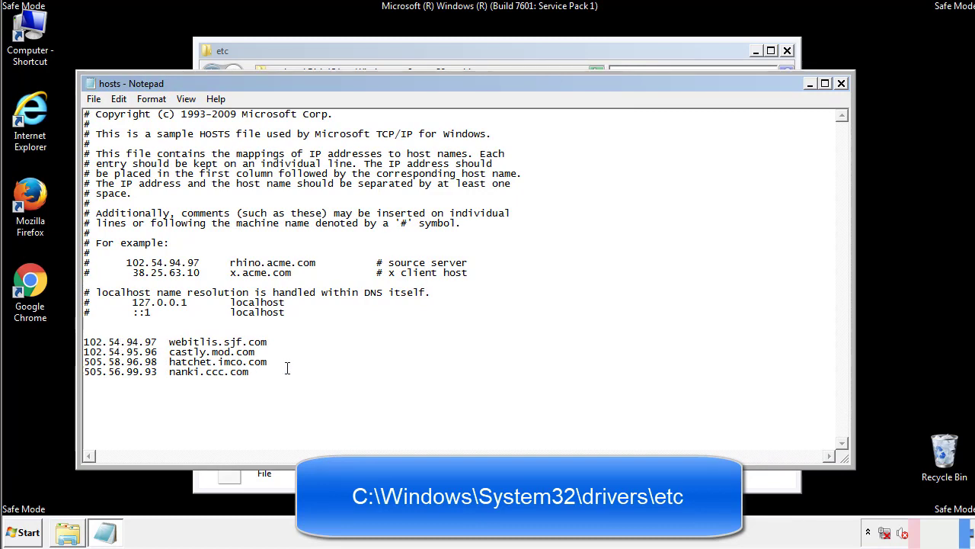
Step: Delete the four host entries below the localhost lines, save the hosts file while closing it, and close the etc folder
{"action": "left_click_drag", "start_coordinate": [272, 373], "coordinate": [84, 340]}
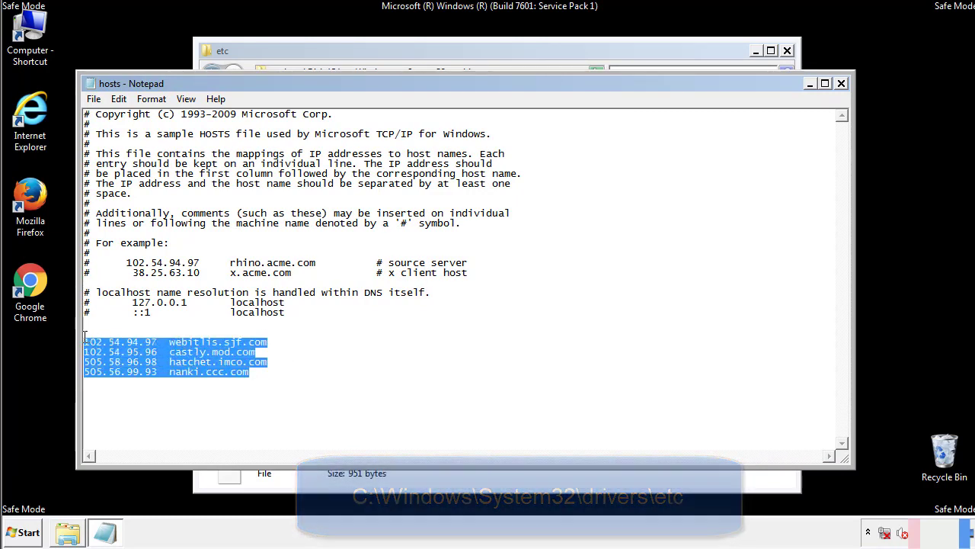
{"action": "key", "text": "Delete"}
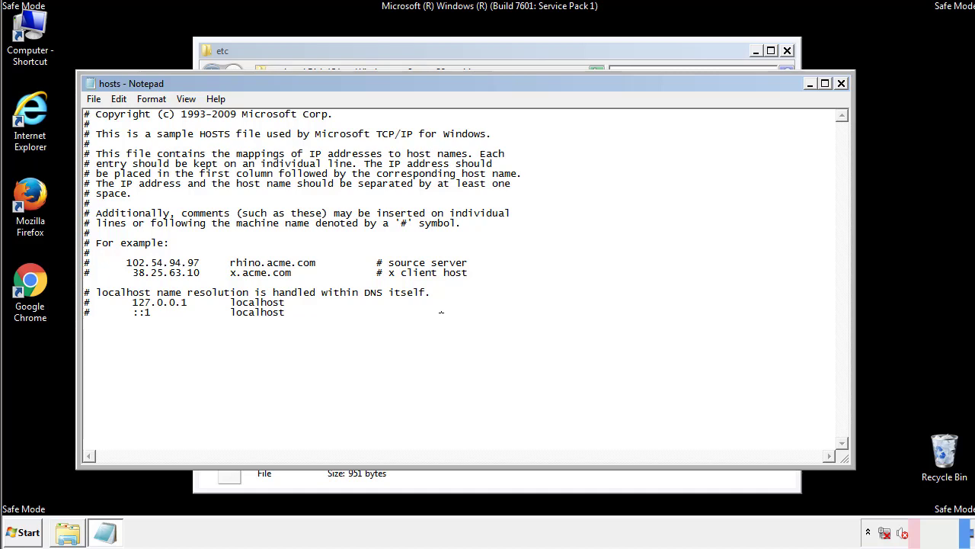
{"action": "left_click", "coordinate": [842, 84]}
{"action": "left_click", "coordinate": [431, 280]}
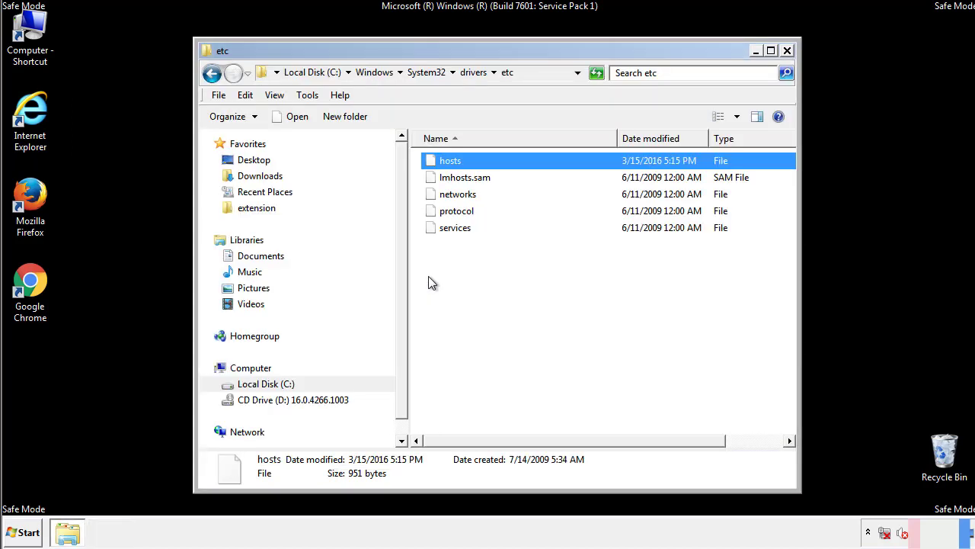
{"action": "left_click", "coordinate": [428, 282]}
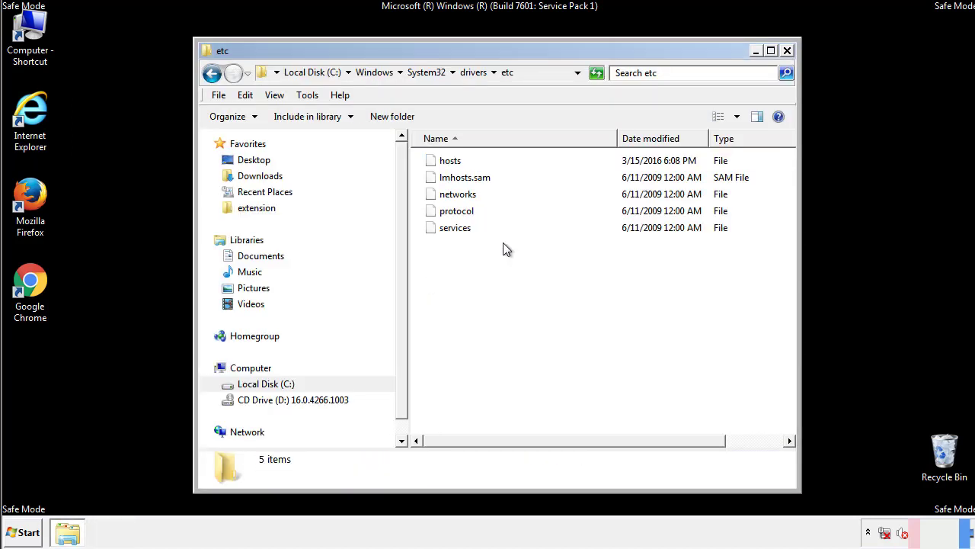
{"action": "left_click", "coordinate": [787, 52]}
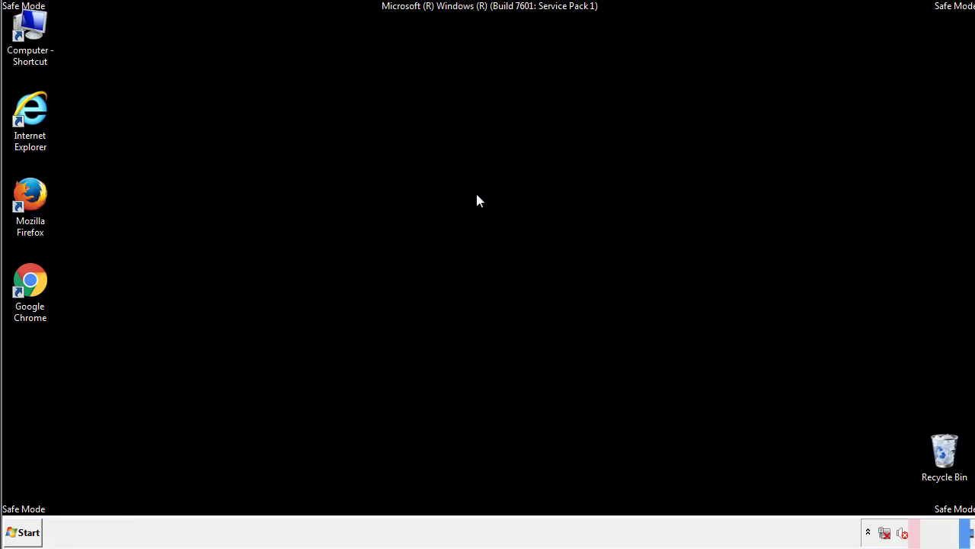
Step: Open the current user's Startup programs folder in a file window
{"action": "left_click", "coordinate": [23, 532]}
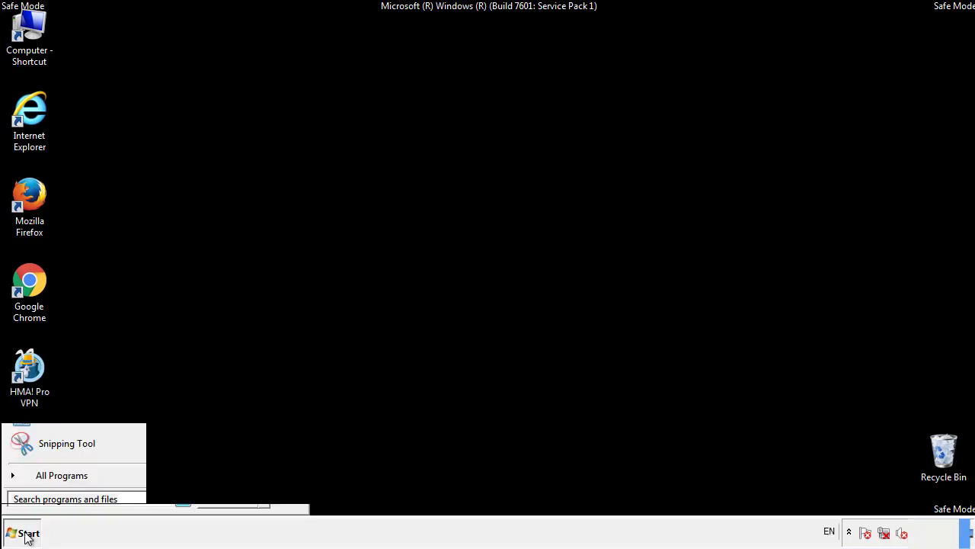
{"action": "left_click", "coordinate": [44, 481]}
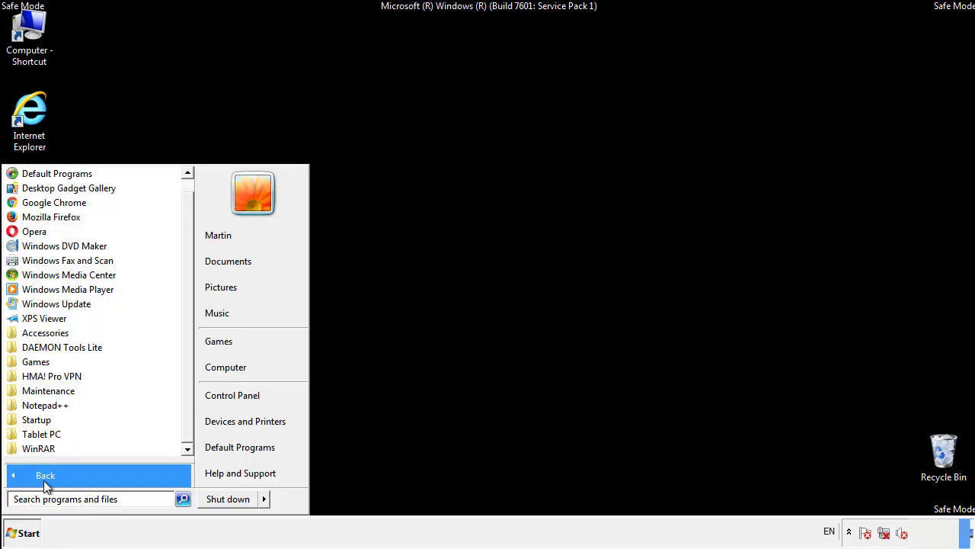
{"action": "right_click", "coordinate": [42, 420]}
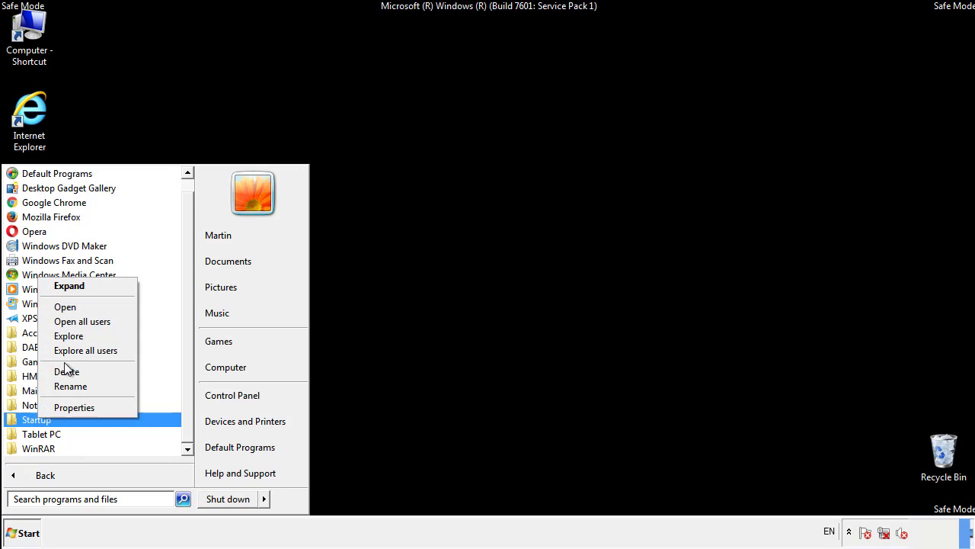
{"action": "left_click", "coordinate": [74, 306]}
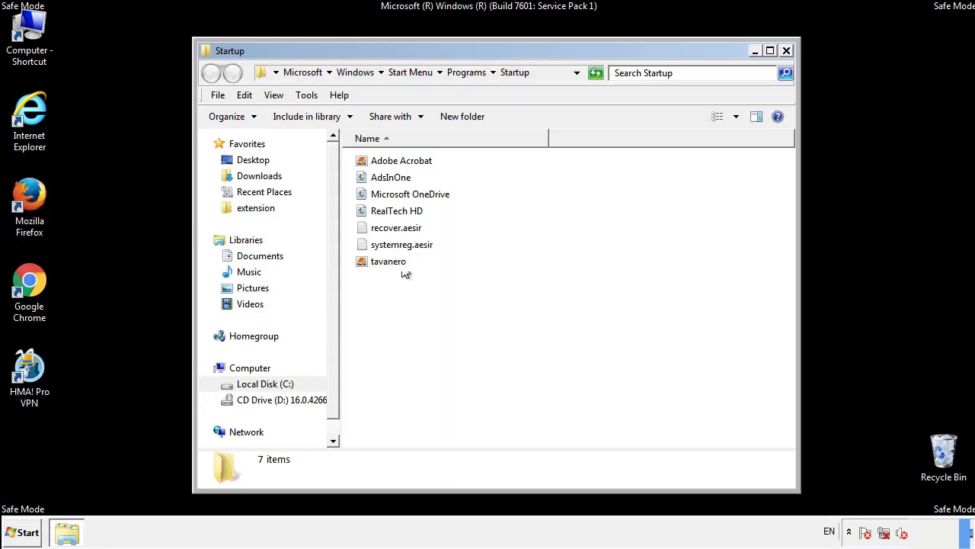
Step: Delete AdsInOne, recover.aesir, systemreg.aesir and tavanero from the Startup folder, sending them to the Recycle Bin, and close the folder
{"action": "left_click", "coordinate": [398, 181]}
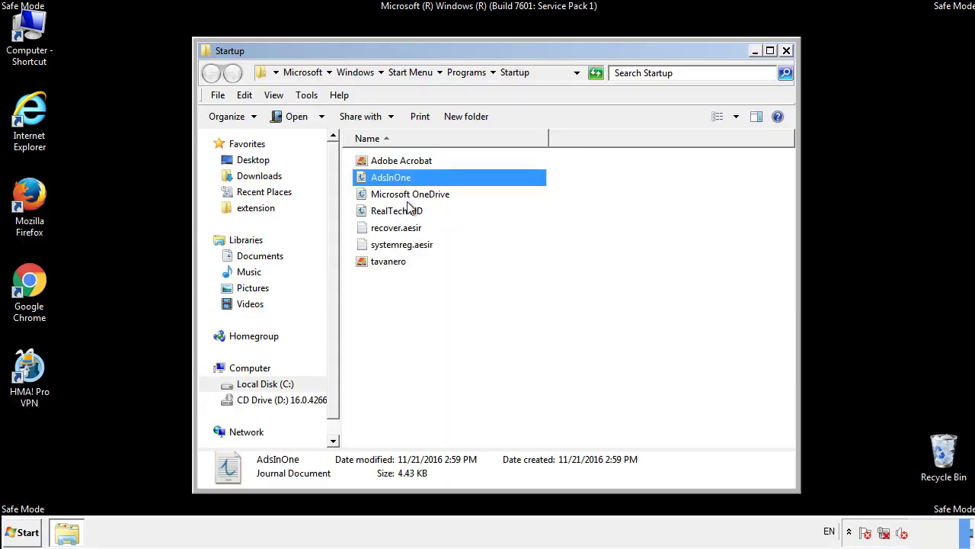
{"action": "left_click", "coordinate": [397, 230], "text": "ctrl"}
{"action": "left_click", "coordinate": [404, 245], "text": "ctrl"}
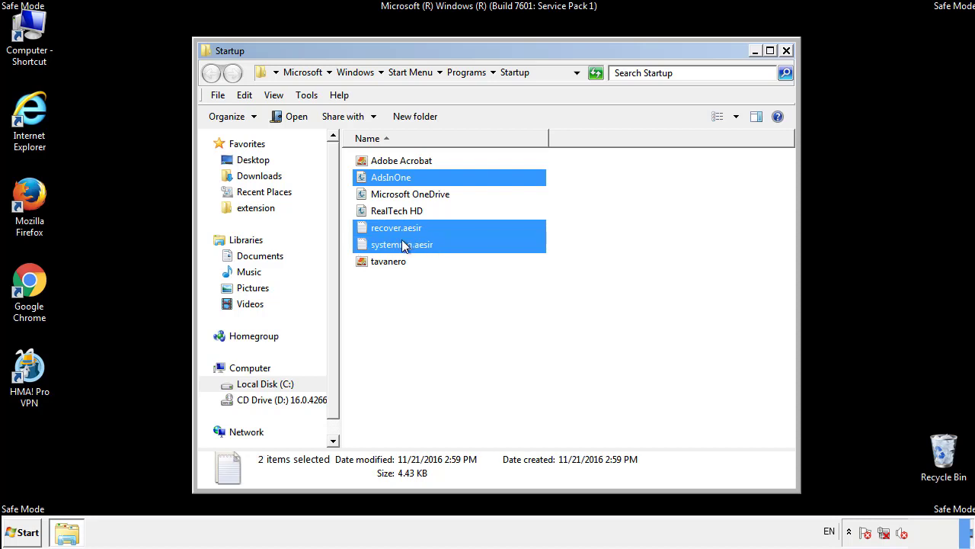
{"action": "left_click", "coordinate": [390, 261], "text": "ctrl"}
{"action": "right_click", "coordinate": [385, 263]}
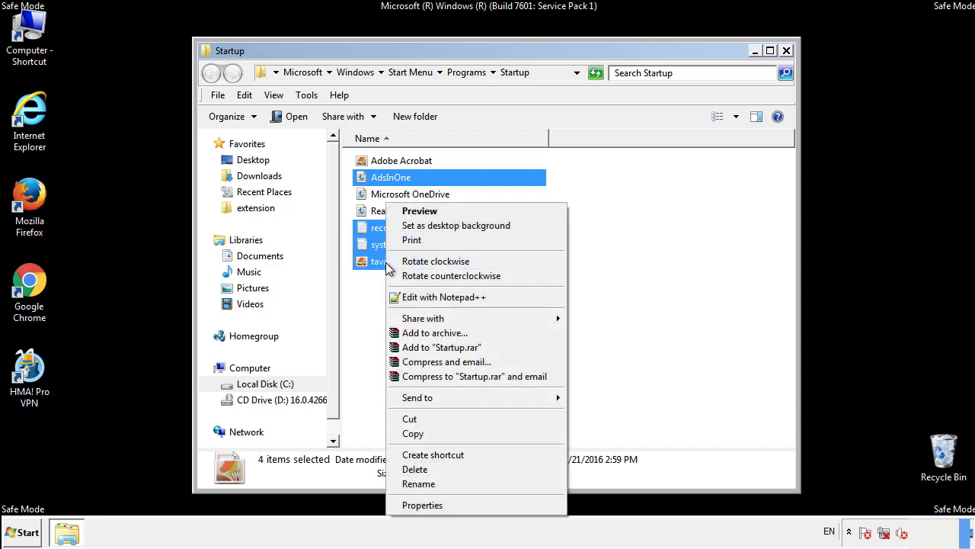
{"action": "left_click", "coordinate": [414, 468]}
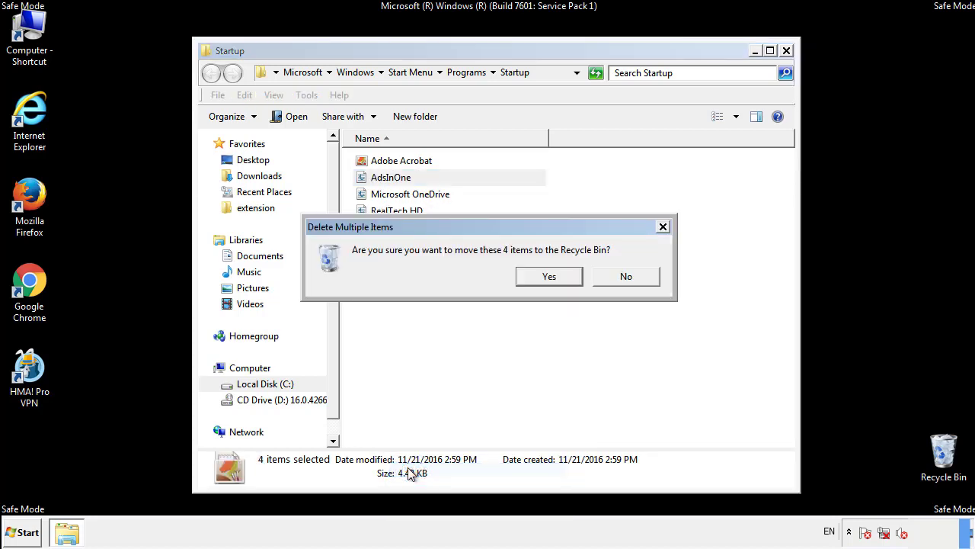
{"action": "left_click", "coordinate": [538, 277]}
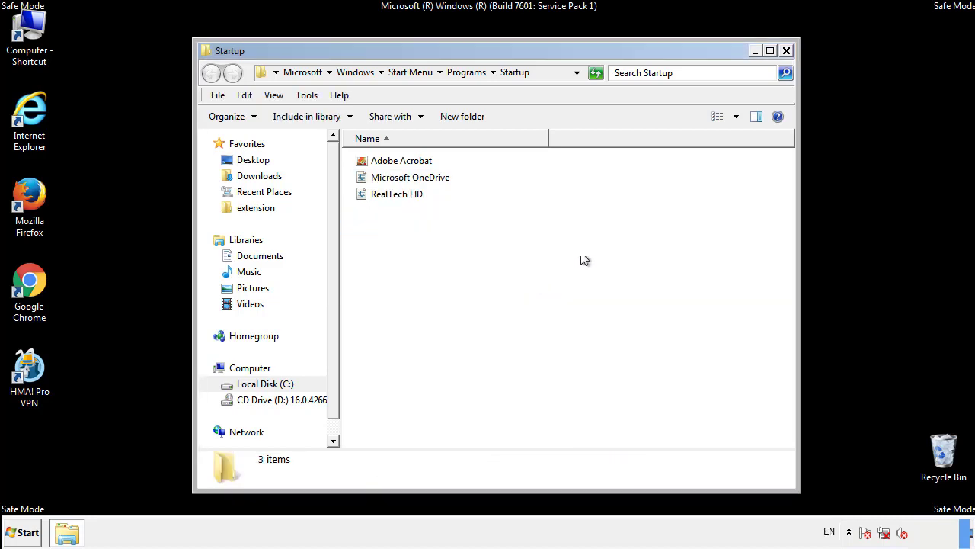
{"action": "left_click", "coordinate": [788, 55]}
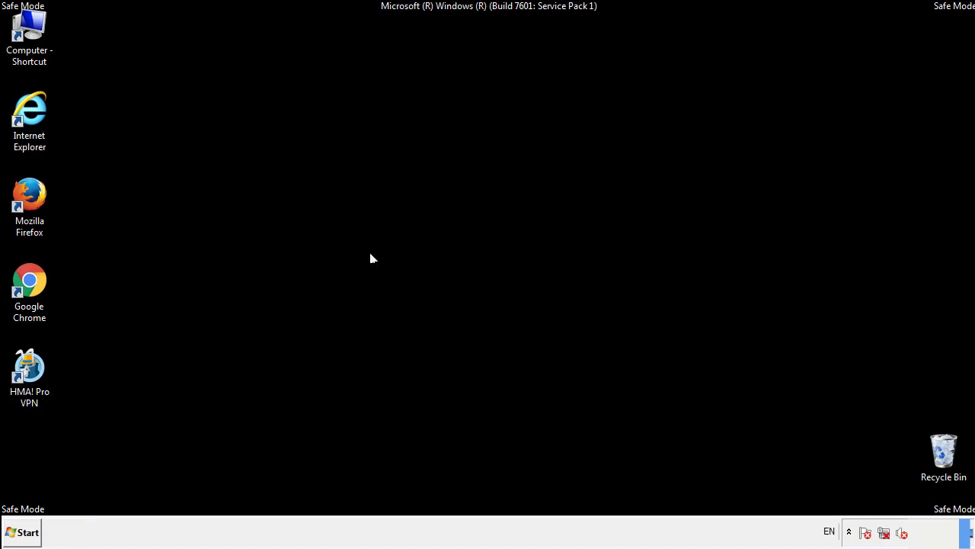
Step: Launch the Registry Editor by searching for regedit
{"action": "left_click", "coordinate": [23, 538]}
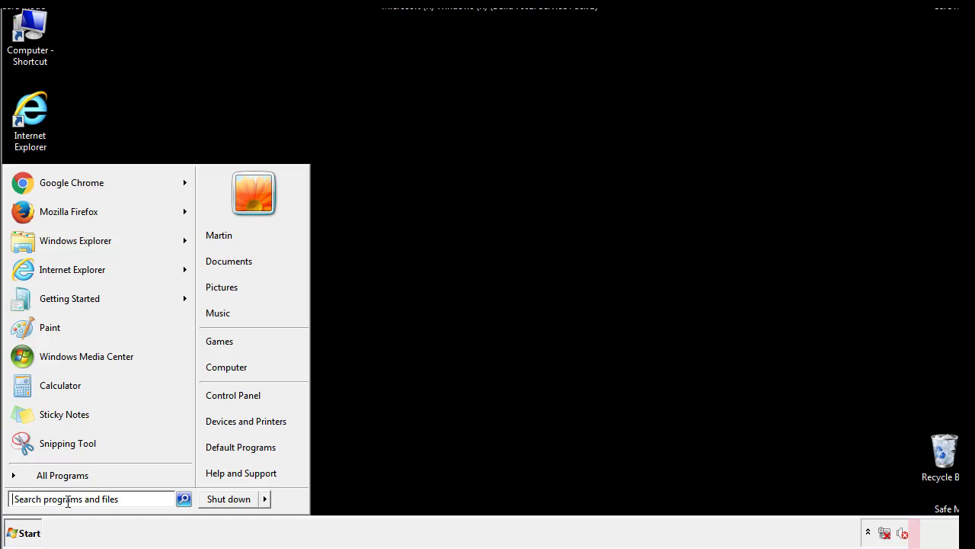
{"action": "type", "text": "reged"}
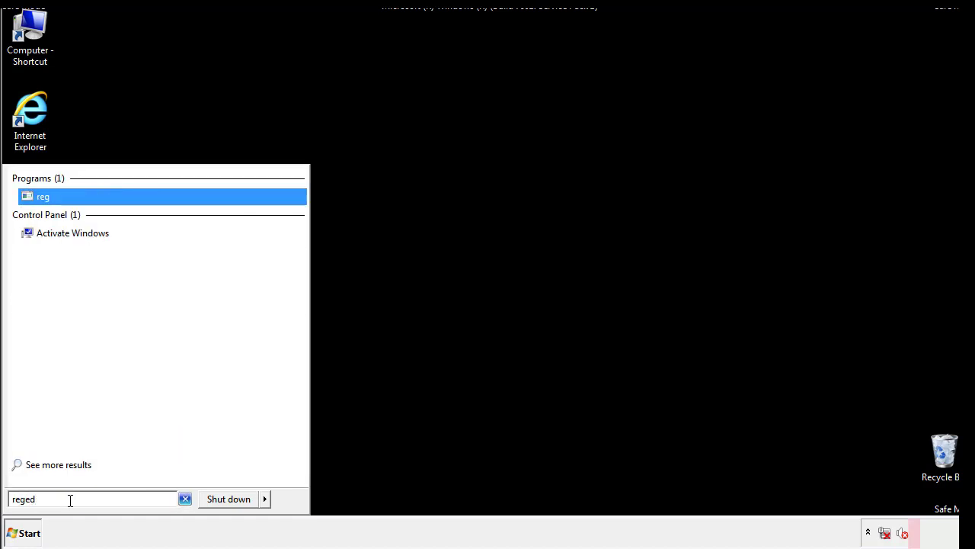
{"action": "type", "text": "it"}
{"action": "key", "text": "Return"}
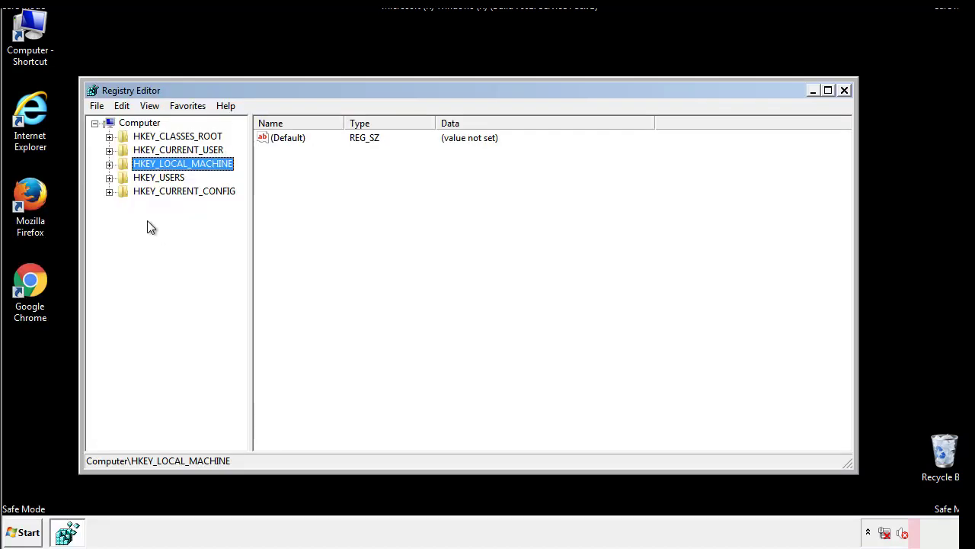
Step: Open the registry key HKEY_LOCAL_MACHINE\SOFTWARE\Microsoft\Windows\CurrentVersion\Run
{"action": "left_click", "coordinate": [109, 165]}
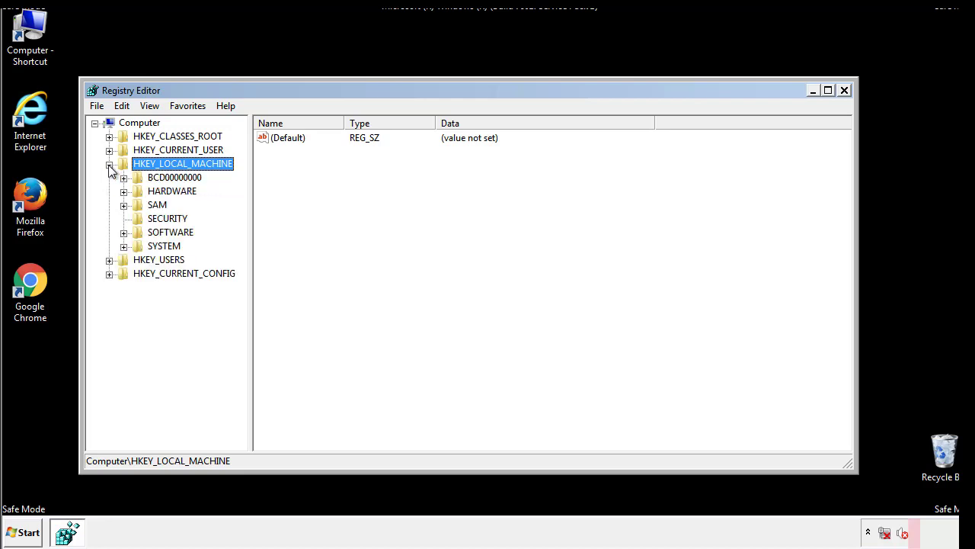
{"action": "left_click", "coordinate": [123, 233]}
{"action": "scroll", "coordinate": [240, 225], "scroll_direction": "down", "scroll_amount": 1}
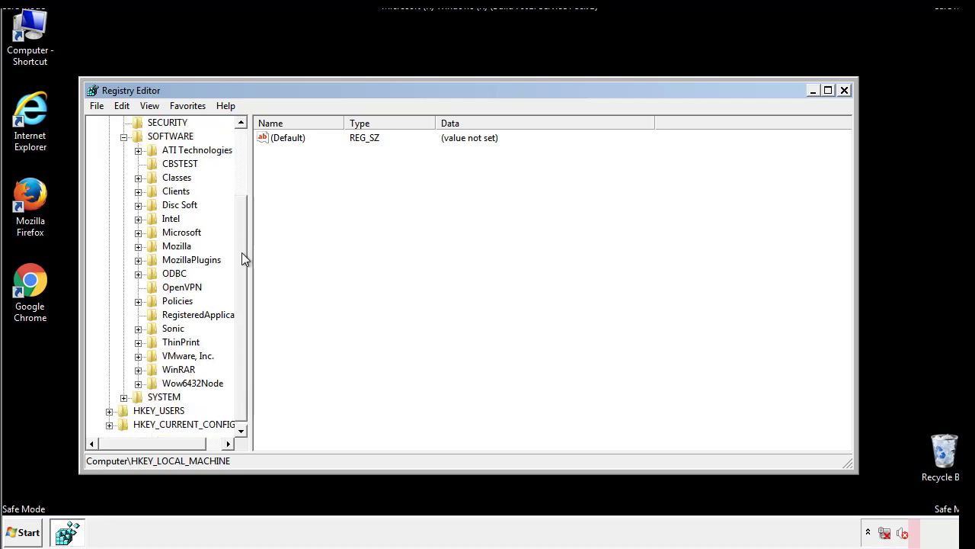
{"action": "left_click", "coordinate": [138, 233]}
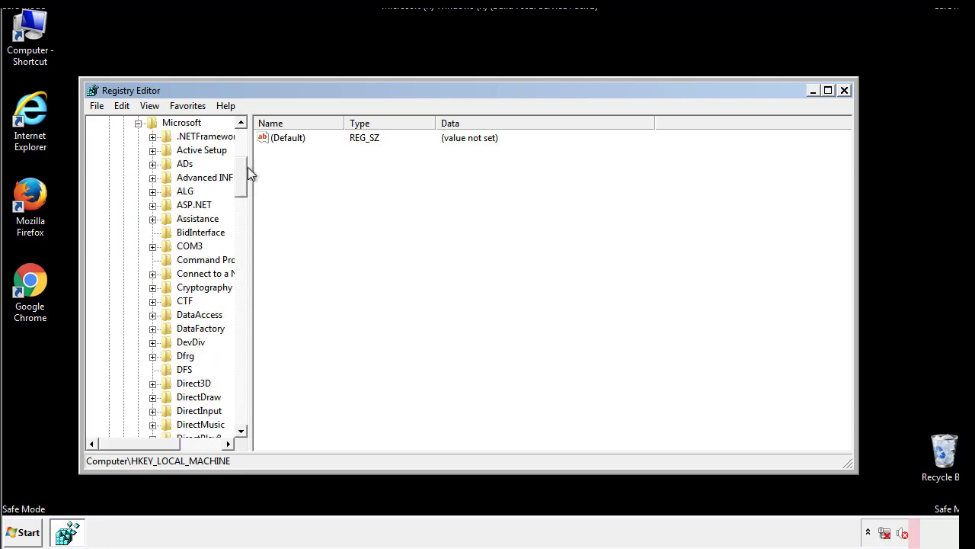
{"action": "mouse_move", "coordinate": [242, 188]}
{"action": "left_mouse_down"}
{"action": "mouse_move", "coordinate": [243, 405]}
{"action": "mouse_move", "coordinate": [242, 391]}
{"action": "left_mouse_up"}
{"action": "left_click", "coordinate": [153, 232]}
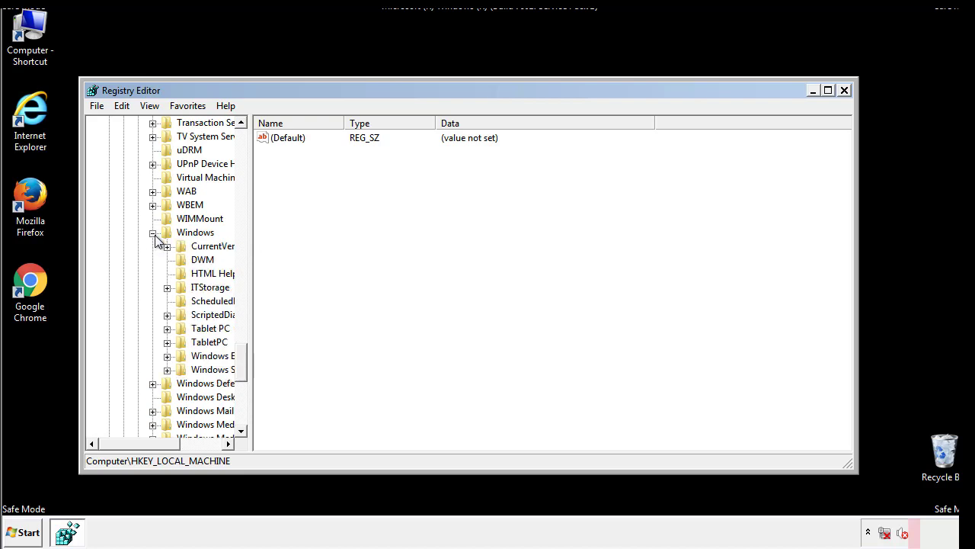
{"action": "left_click_drag", "start_coordinate": [135, 445], "coordinate": [156, 448]}
{"action": "left_click", "coordinate": [125, 246]}
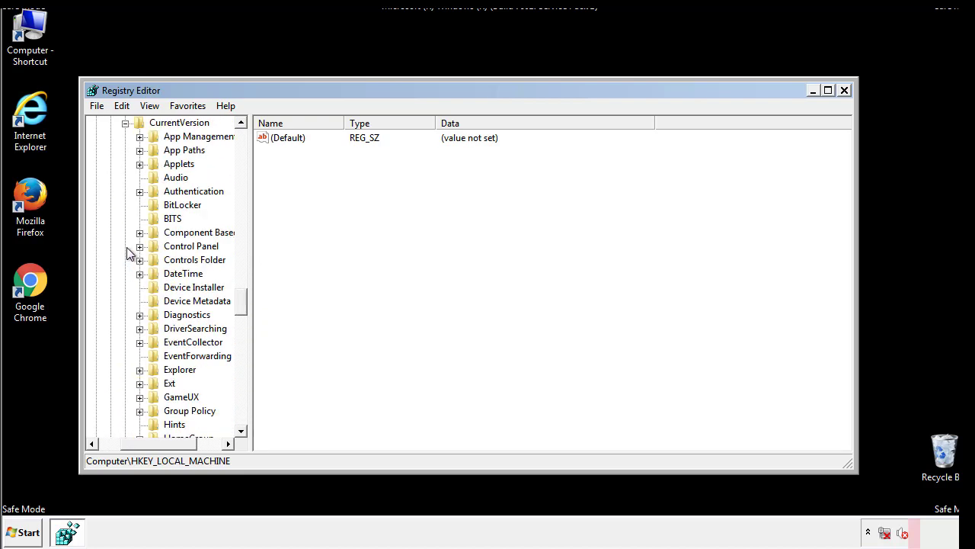
{"action": "left_click_drag", "start_coordinate": [248, 301], "coordinate": [240, 348]}
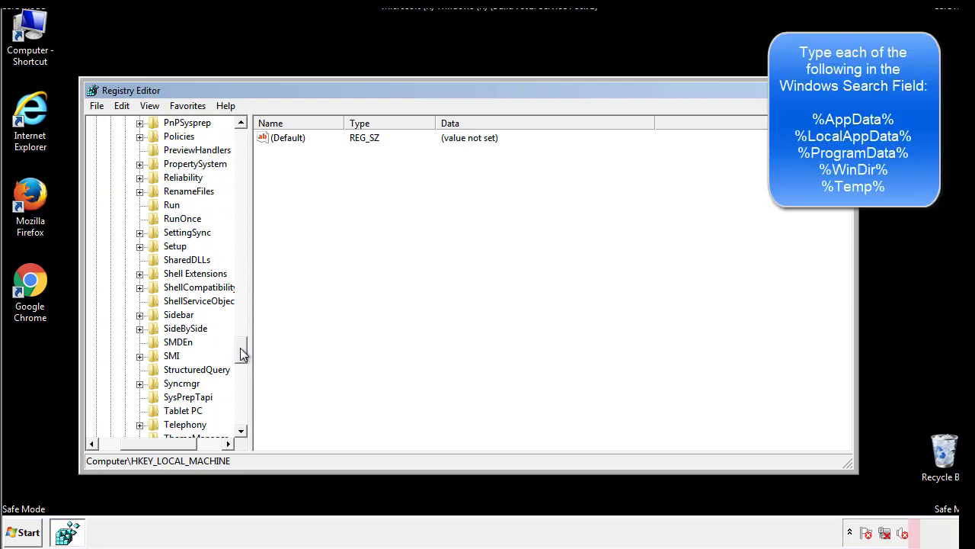
{"action": "left_click", "coordinate": [161, 208]}
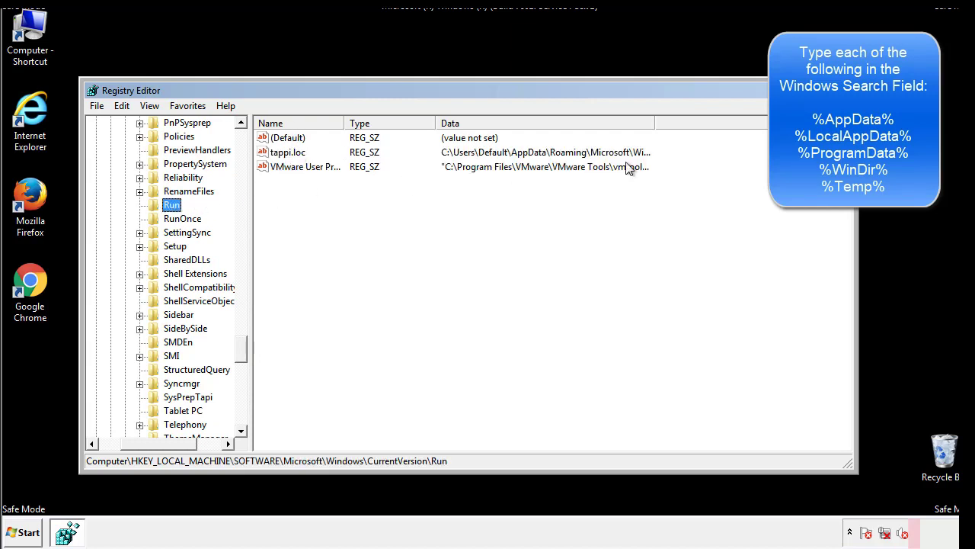
Step: Permanently delete the tappi.loc value from the local machine's Run key
{"action": "left_click", "coordinate": [288, 156]}
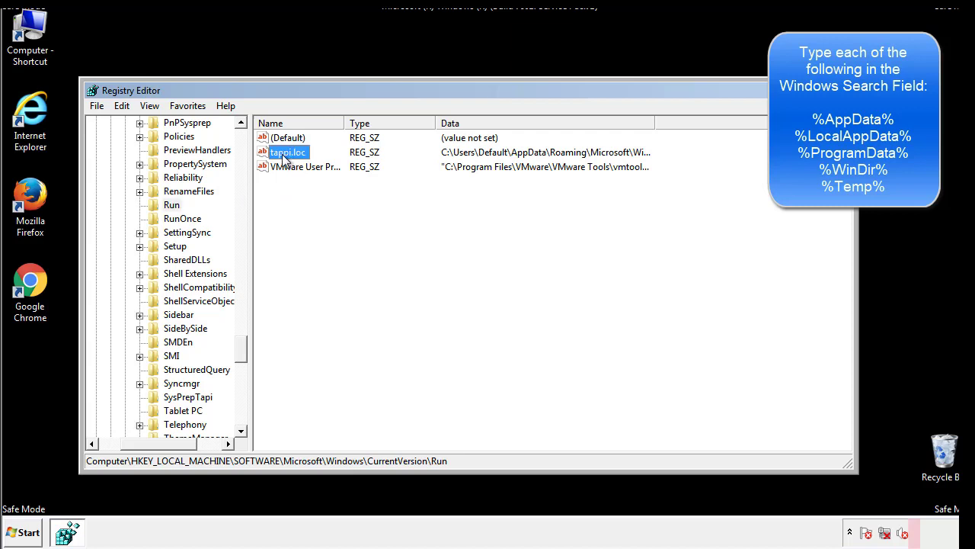
{"action": "right_click", "coordinate": [283, 155]}
{"action": "left_click", "coordinate": [305, 198]}
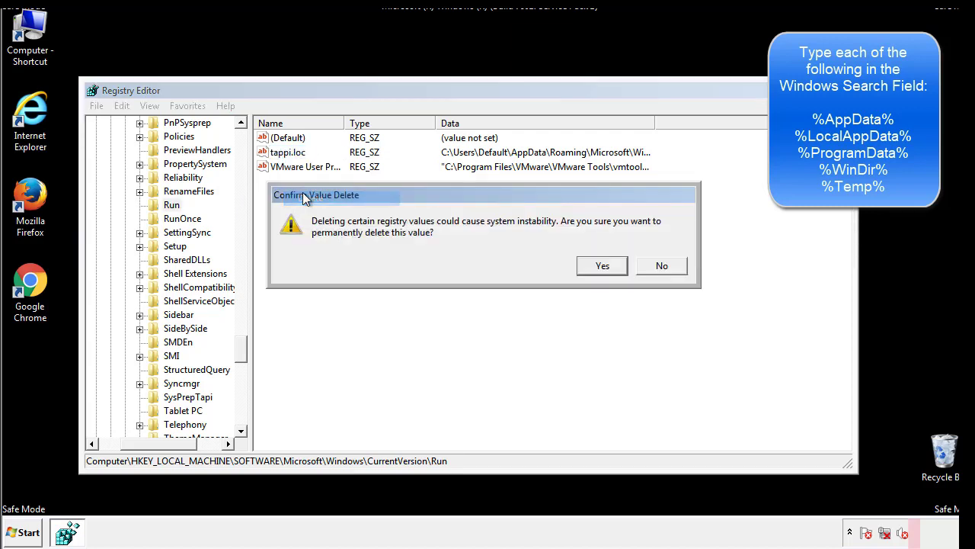
{"action": "left_click", "coordinate": [593, 266]}
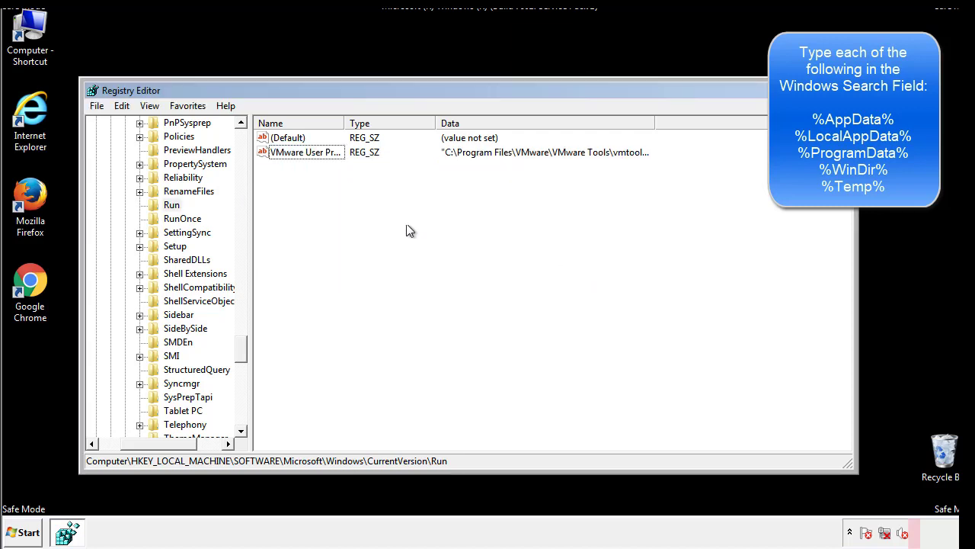
Step: Collapse the whole HKEY_LOCAL_MACHINE branch in the registry tree
{"action": "left_click_drag", "start_coordinate": [241, 347], "coordinate": [240, 417]}
{"action": "left_click_drag", "start_coordinate": [183, 442], "coordinate": [118, 453]}
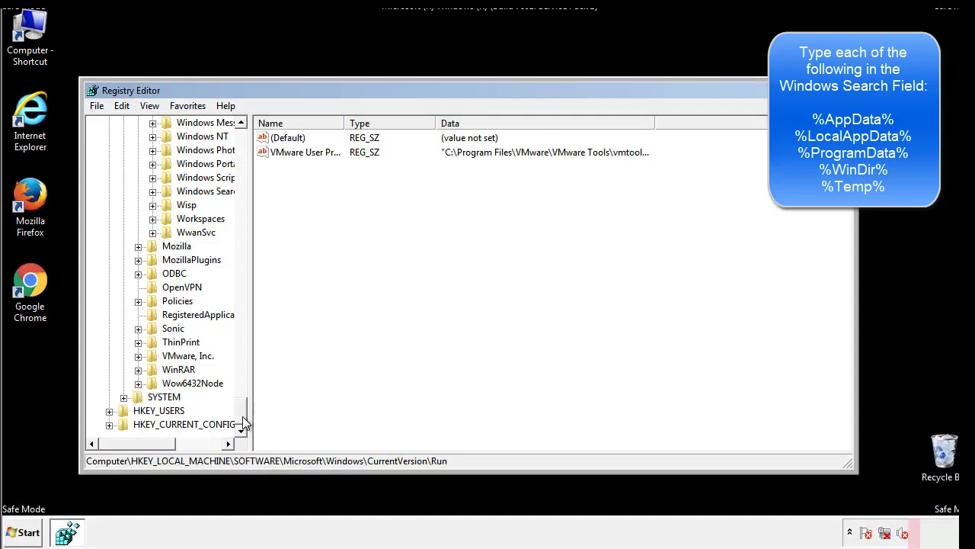
{"action": "left_click_drag", "start_coordinate": [243, 418], "coordinate": [248, 147]}
{"action": "left_click", "coordinate": [109, 164]}
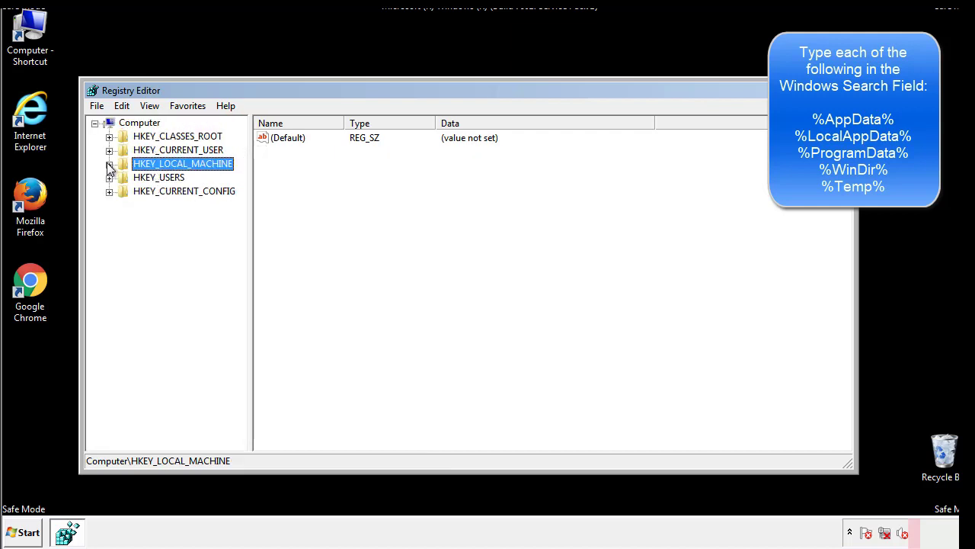
Step: Open HKEY_CURRENT_USER\Software\Microsoft\Windows\CurrentVersion\Run and check its values for suspicious startup entries
{"action": "left_click", "coordinate": [109, 150]}
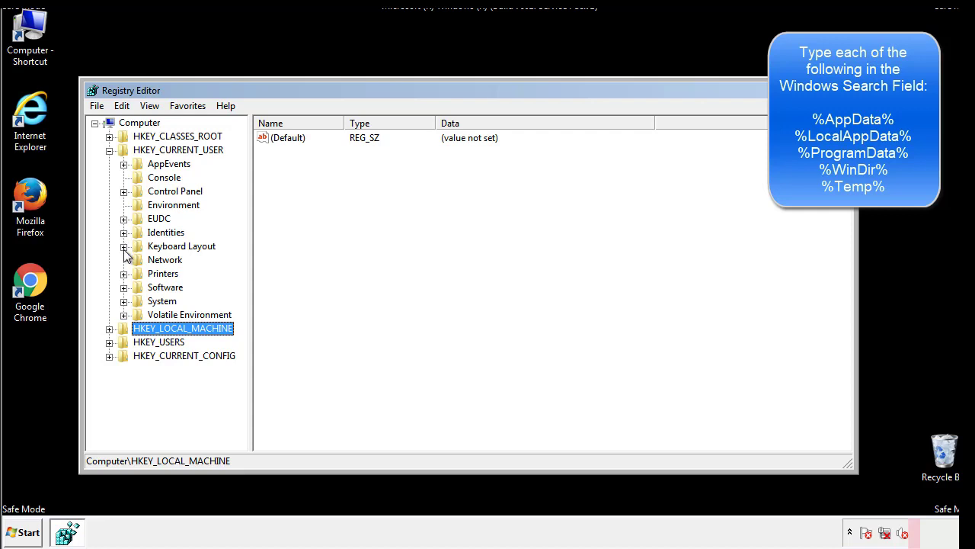
{"action": "left_click", "coordinate": [123, 288]}
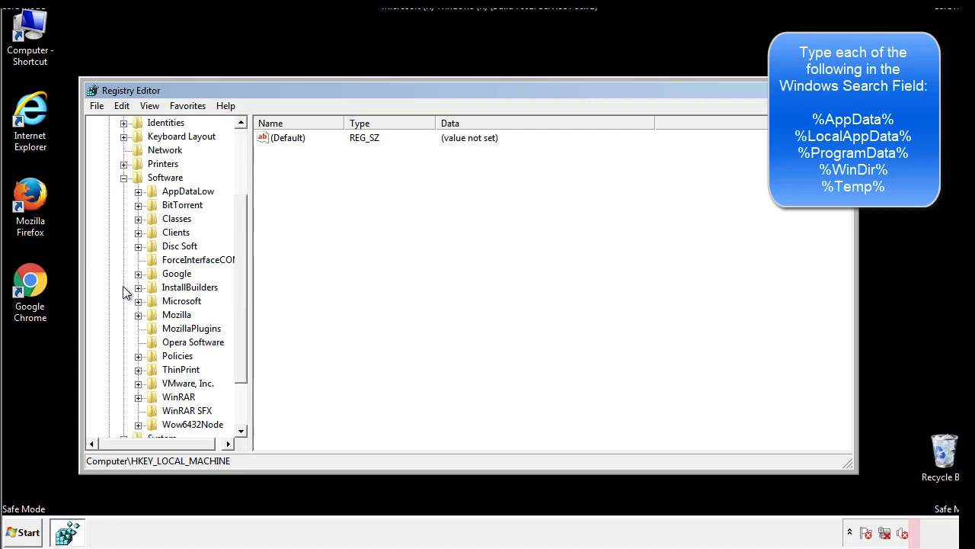
{"action": "left_click_drag", "start_coordinate": [240, 277], "coordinate": [239, 291]}
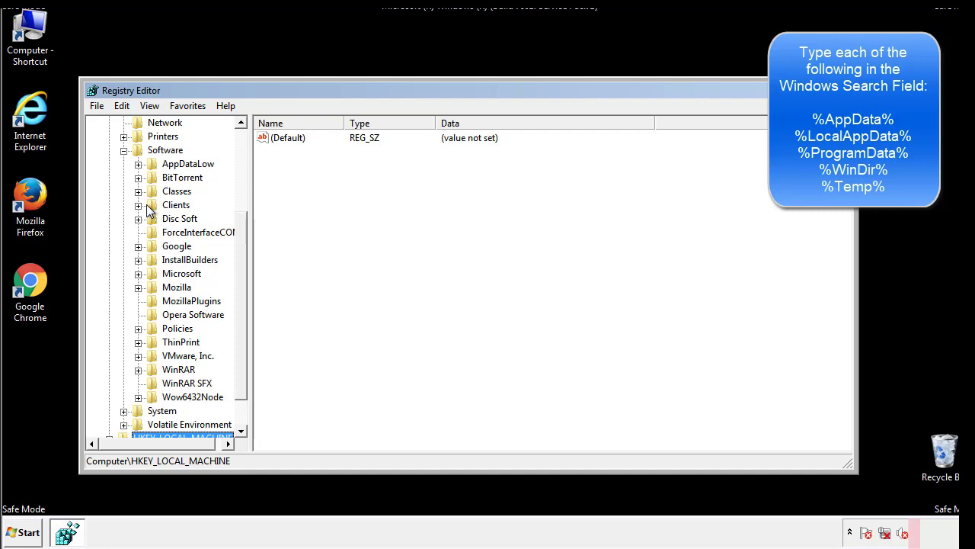
{"action": "left_click", "coordinate": [138, 274]}
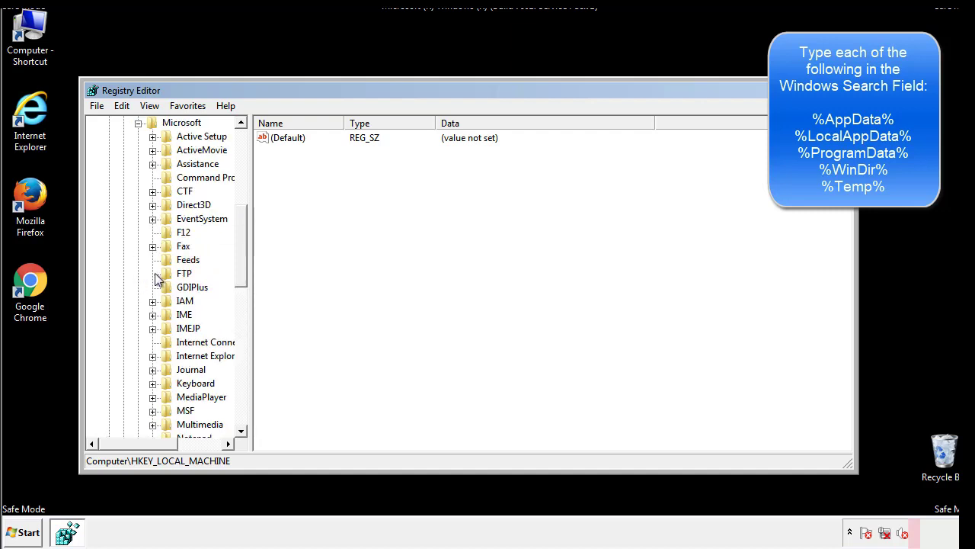
{"action": "left_click_drag", "start_coordinate": [239, 237], "coordinate": [243, 323]}
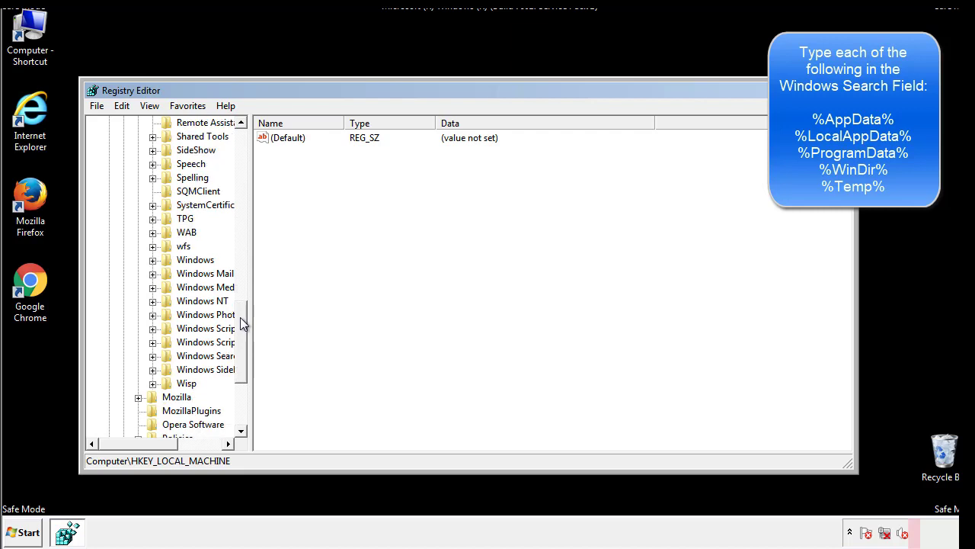
{"action": "left_click", "coordinate": [153, 260]}
{"action": "left_click", "coordinate": [167, 273]}
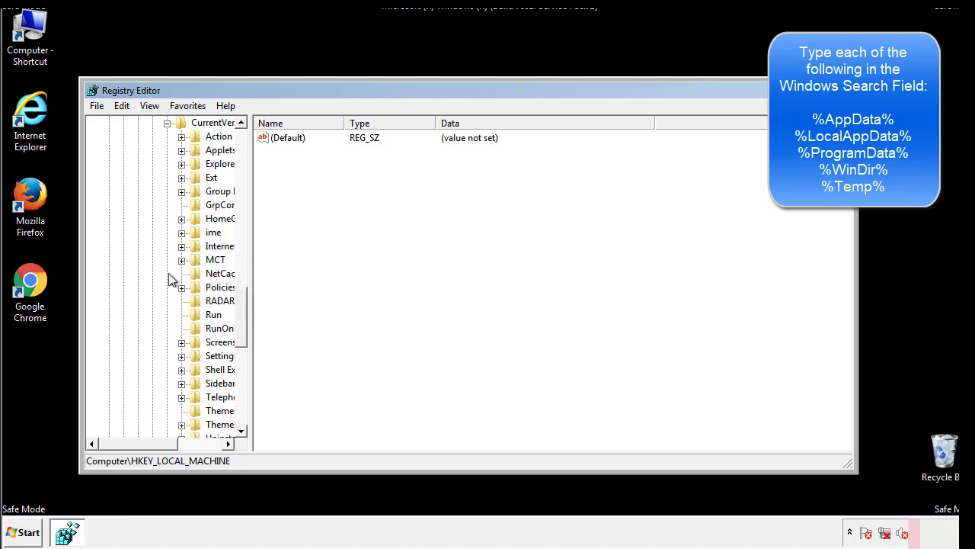
{"action": "left_click_drag", "start_coordinate": [147, 447], "coordinate": [171, 443]}
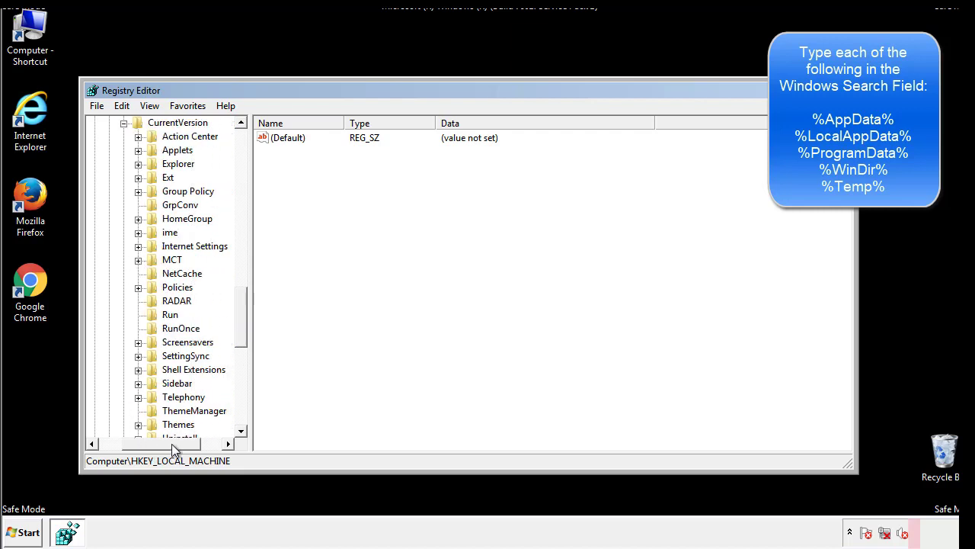
{"action": "left_click", "coordinate": [167, 313]}
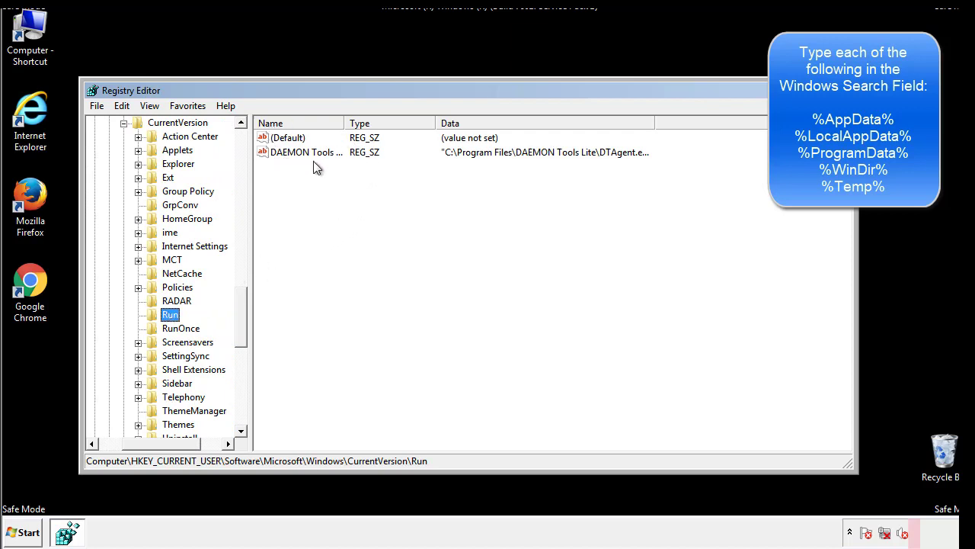
{"action": "left_click", "coordinate": [413, 176]}
{"action": "left_click_drag", "start_coordinate": [285, 219], "coordinate": [347, 173]}
Step: Collapse the Windows key under HKEY_CURRENT_USER\Software\Microsoft and return to the start of the registry tree
{"action": "left_click_drag", "start_coordinate": [162, 441], "coordinate": [142, 443]}
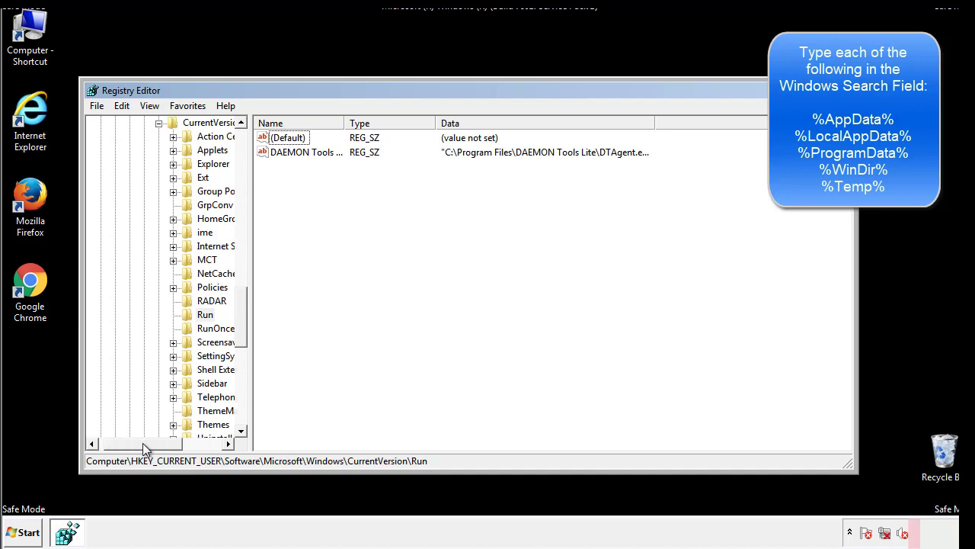
{"action": "left_click_drag", "start_coordinate": [242, 333], "coordinate": [240, 324]}
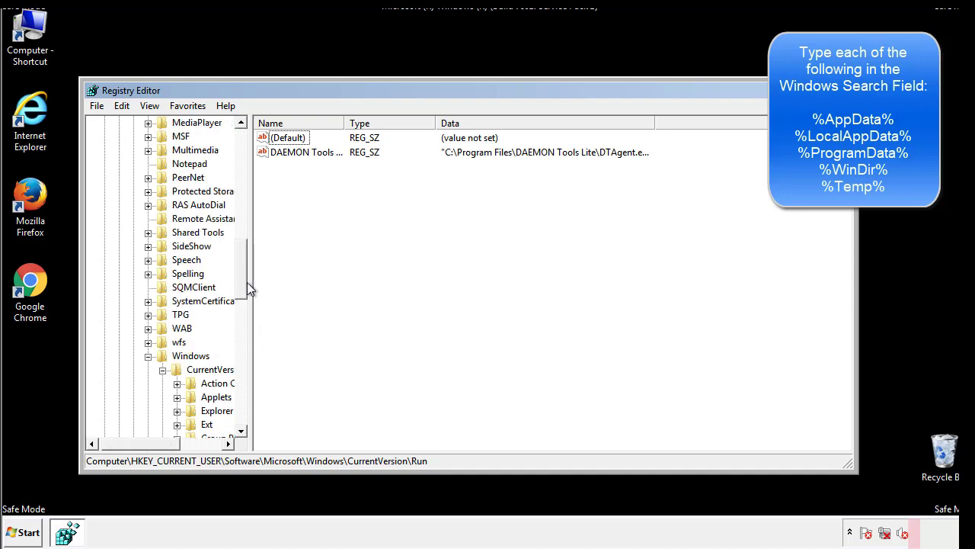
{"action": "left_click", "coordinate": [148, 357]}
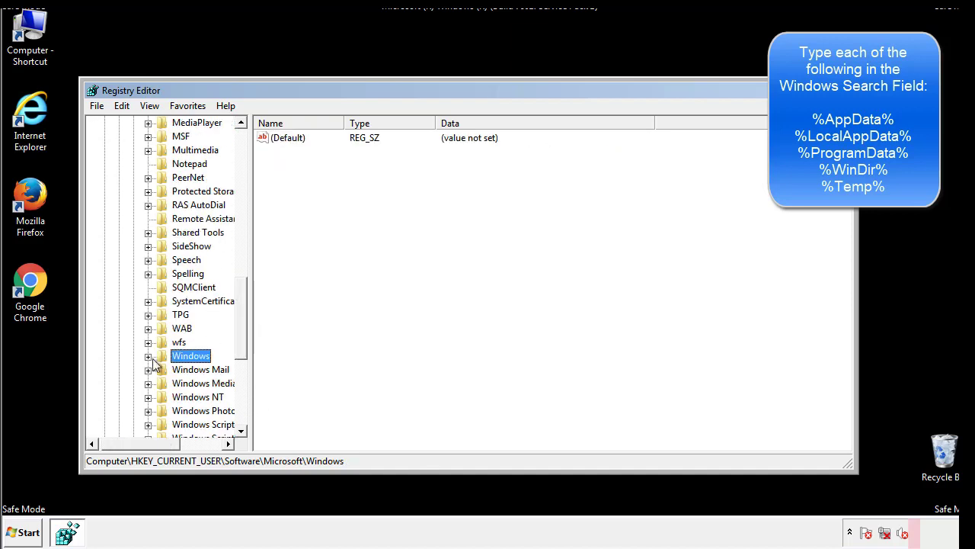
{"action": "left_click_drag", "start_coordinate": [244, 339], "coordinate": [245, 188]}
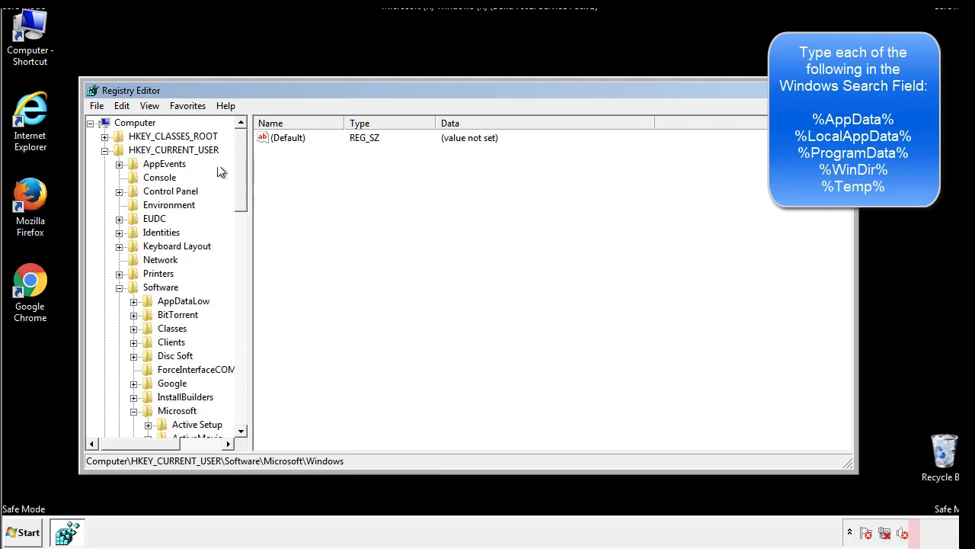
Step: Search the registry's keys, values and data for %temp%
{"action": "left_click", "coordinate": [124, 106]}
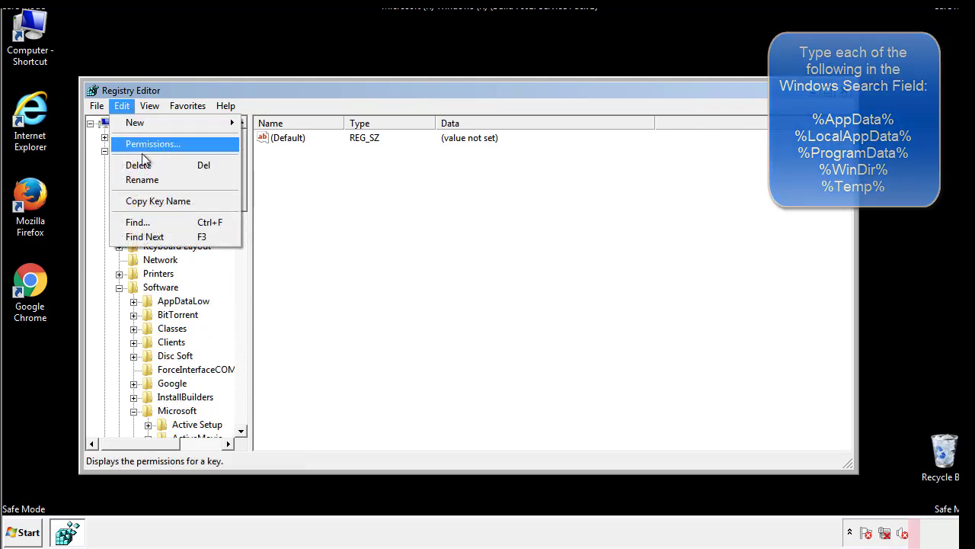
{"action": "left_click", "coordinate": [137, 222]}
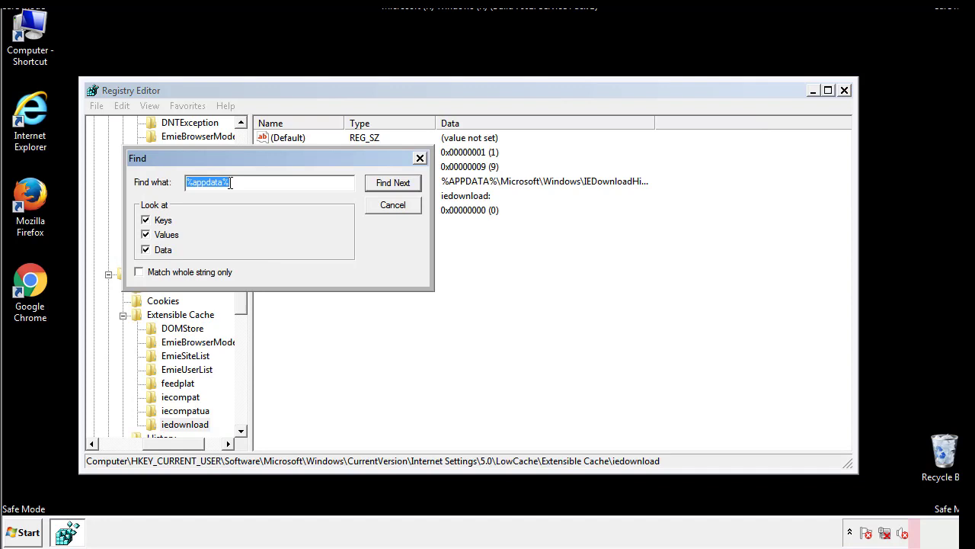
{"action": "type", "text": "%temp%"}
{"action": "key", "text": "Return"}
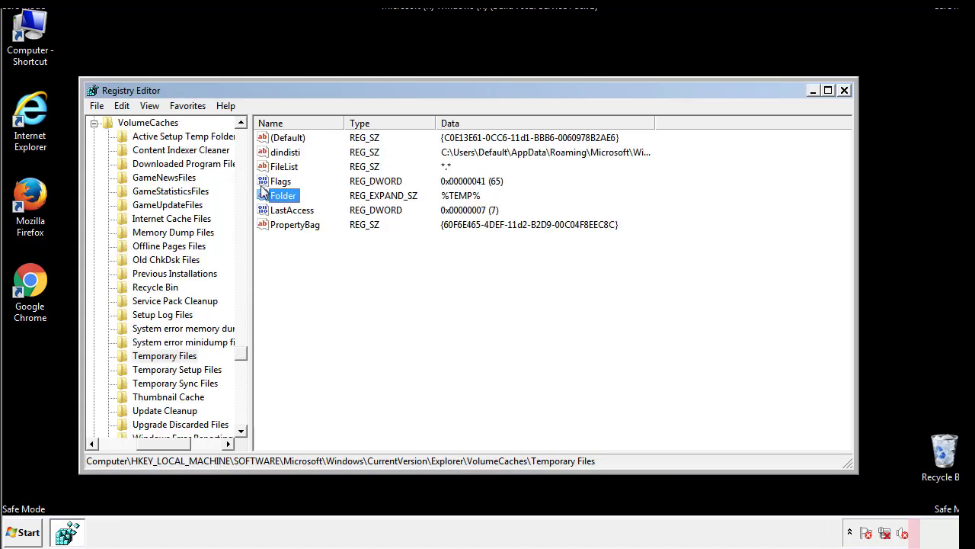
{"action": "left_click", "coordinate": [400, 267]}
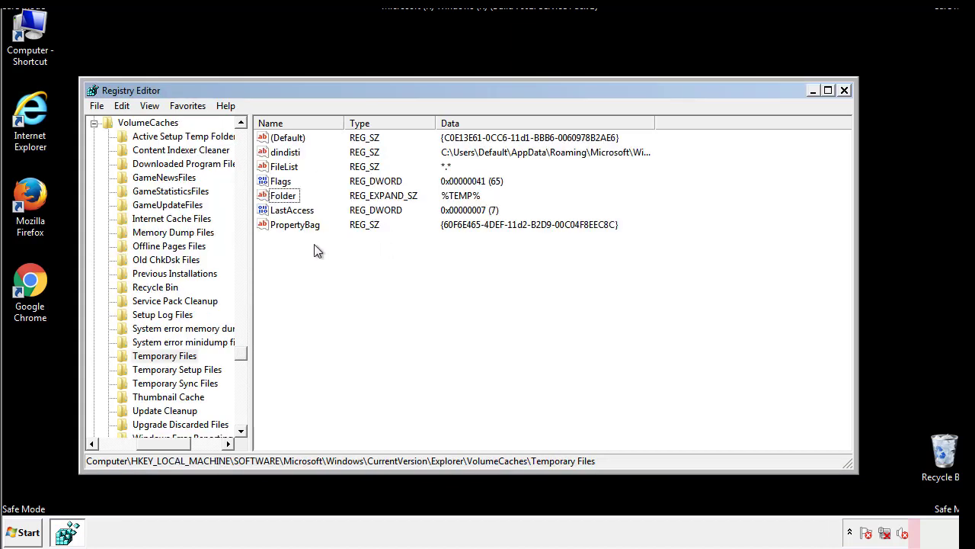
Step: Permanently delete all values in the VolumeCaches\Temporary Files key and close the Registry Editor
{"action": "left_click_drag", "start_coordinate": [312, 242], "coordinate": [276, 137]}
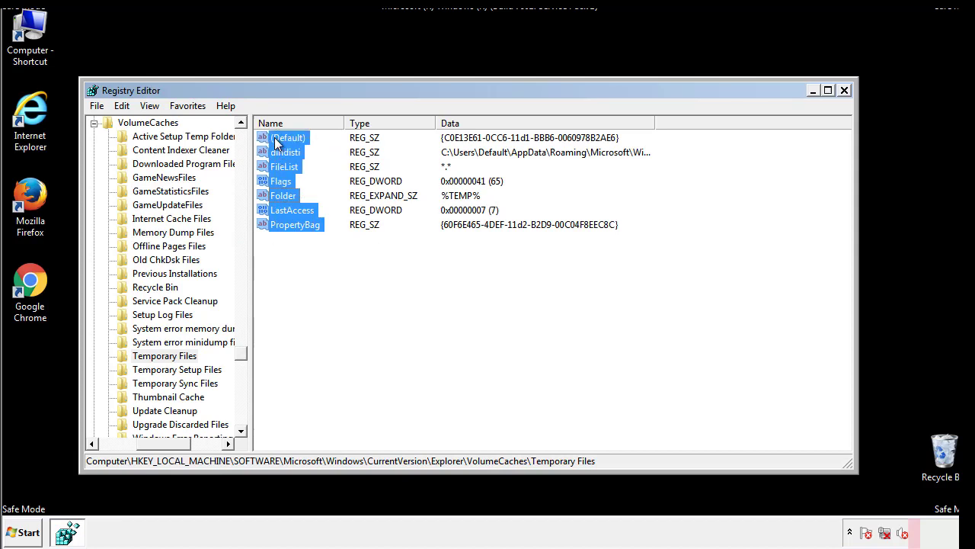
{"action": "right_click", "coordinate": [276, 144]}
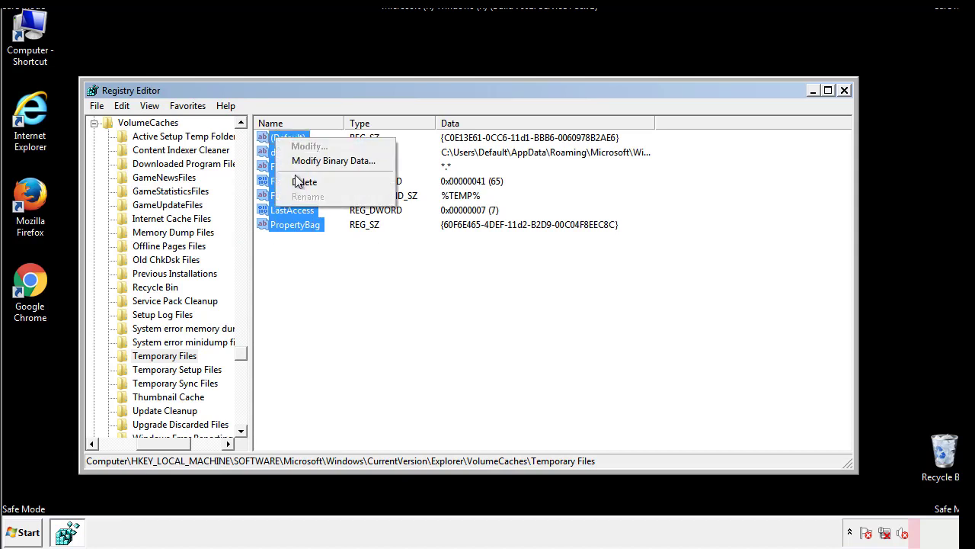
{"action": "left_click", "coordinate": [299, 183]}
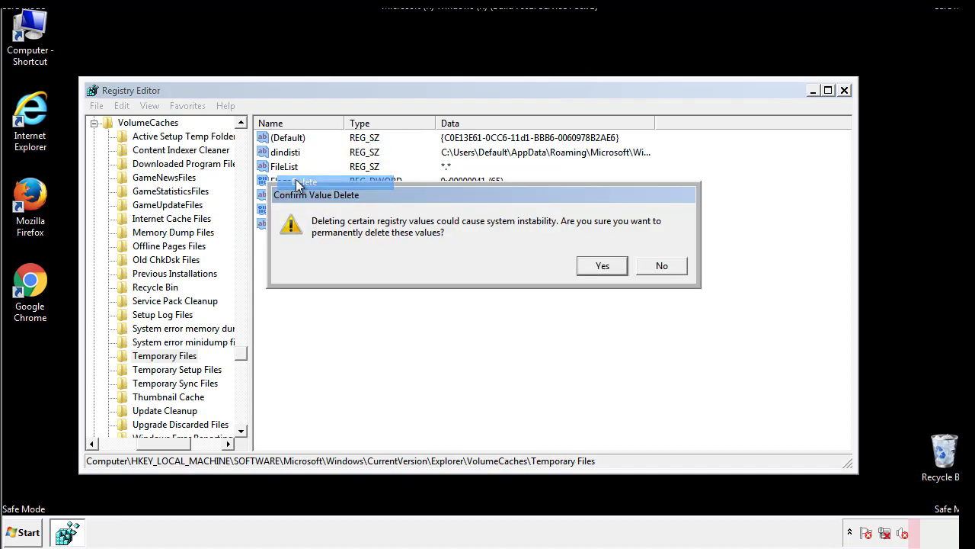
{"action": "left_click", "coordinate": [602, 265]}
{"action": "left_click", "coordinate": [340, 187]}
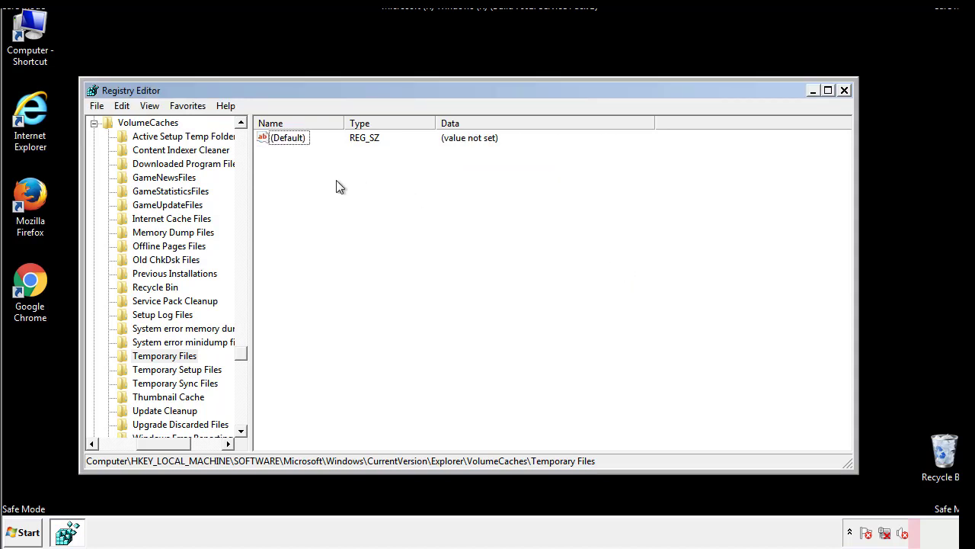
{"action": "left_click", "coordinate": [845, 91]}
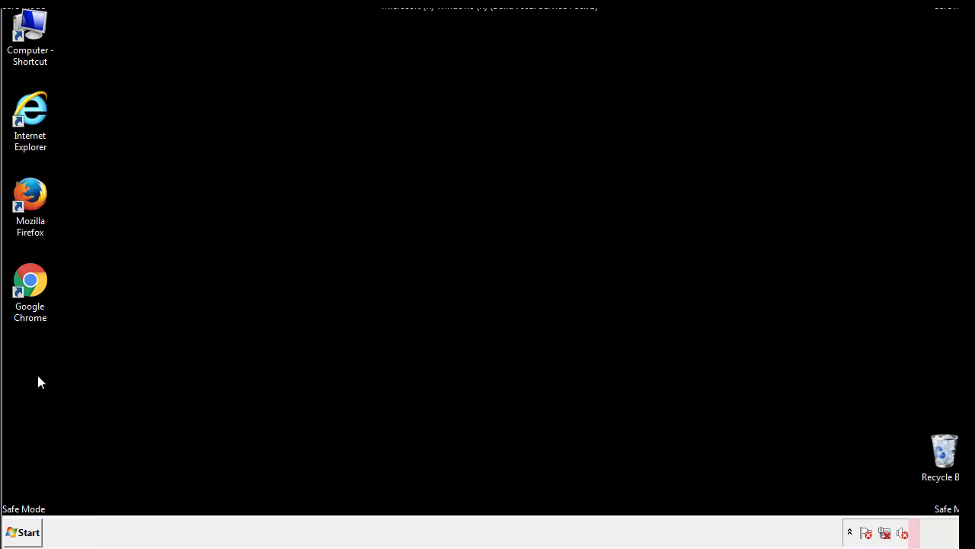
Step: Launch the System Configuration utility by running msconfig
{"action": "left_click", "coordinate": [22, 533]}
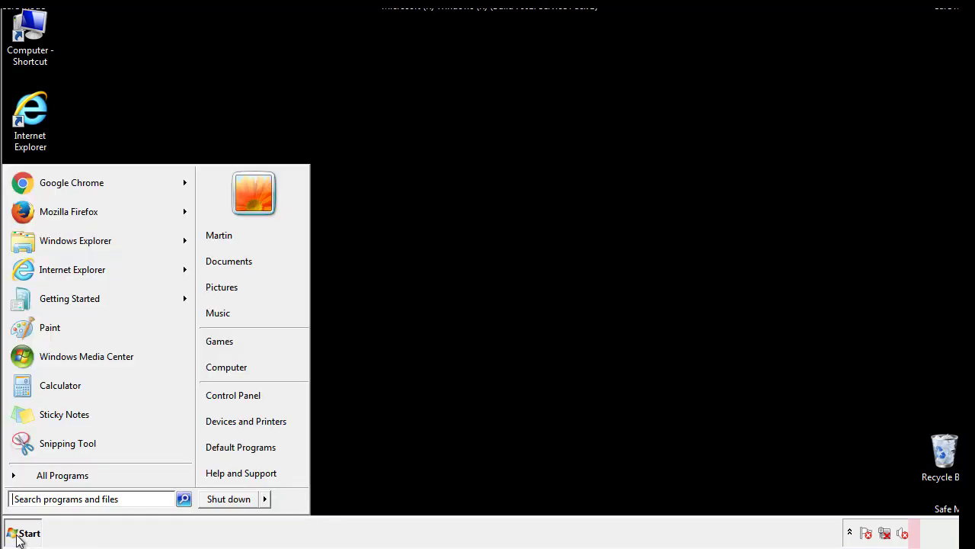
{"action": "left_click", "coordinate": [53, 498]}
{"action": "type", "text": "mscon"}
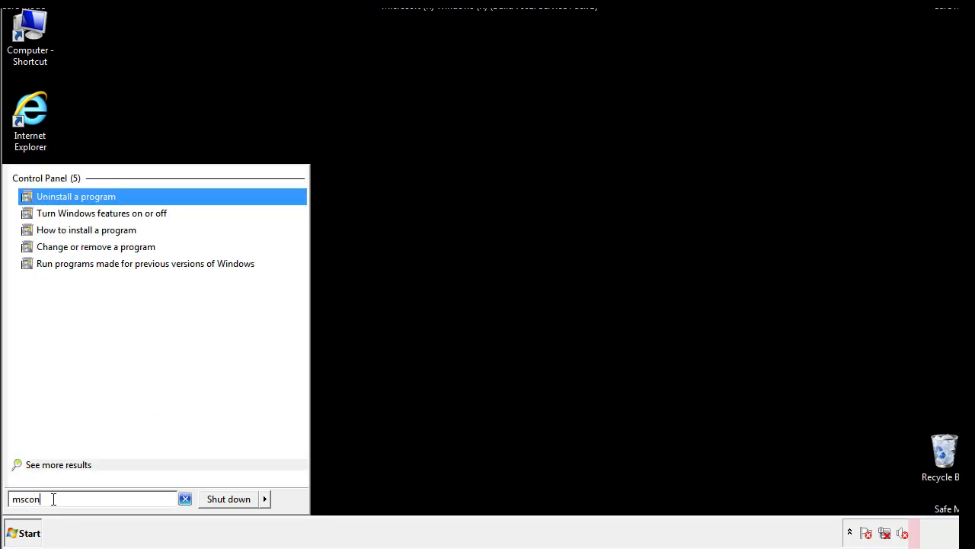
{"action": "type", "text": "fig"}
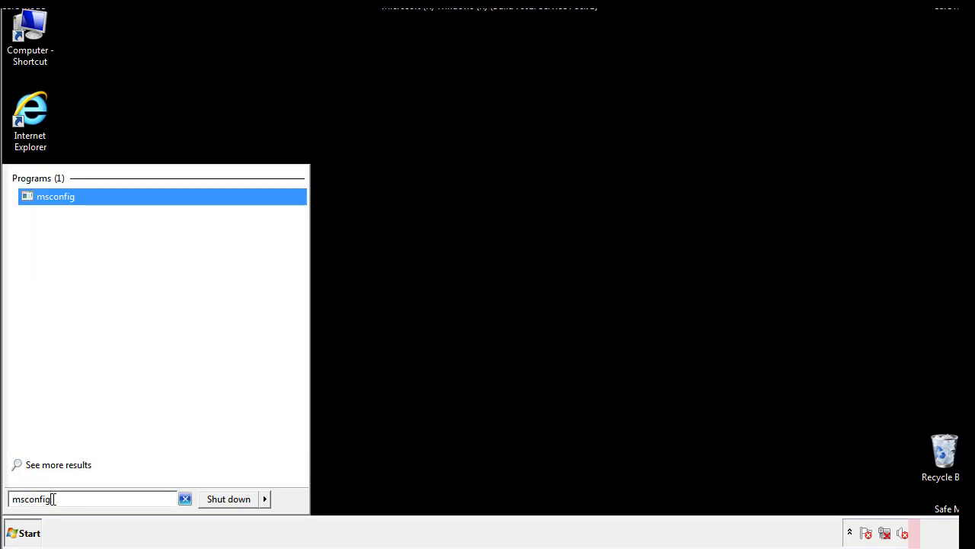
{"action": "key", "text": "Return"}
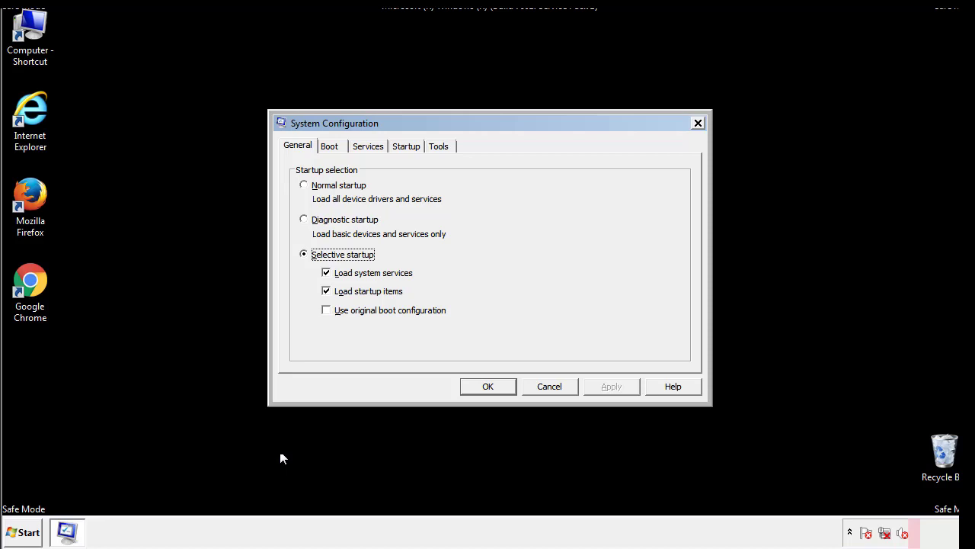
Step: Disable Safe boot for the Windows 7 installation, apply the change and restart the computer
{"action": "left_click", "coordinate": [333, 146]}
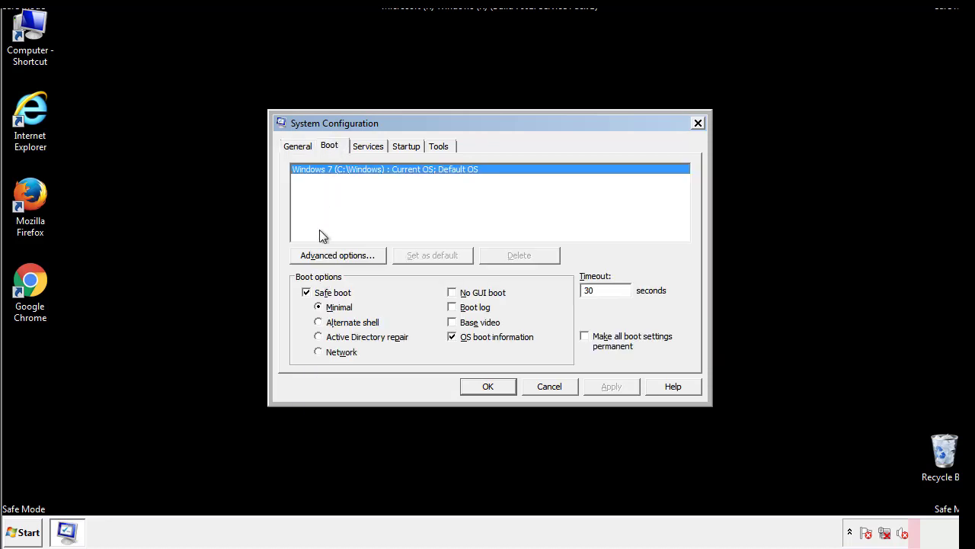
{"action": "left_click", "coordinate": [308, 293]}
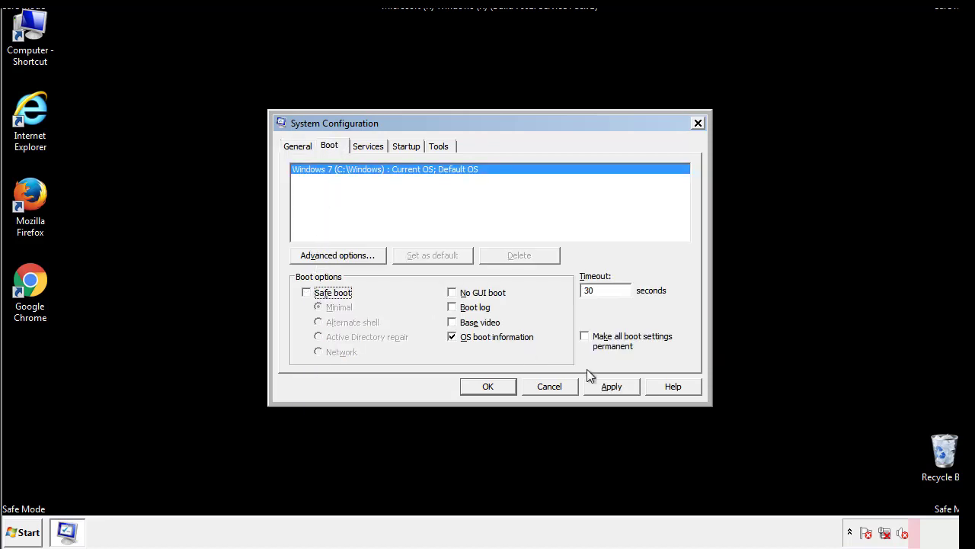
{"action": "left_click", "coordinate": [614, 385]}
{"action": "left_click", "coordinate": [486, 387]}
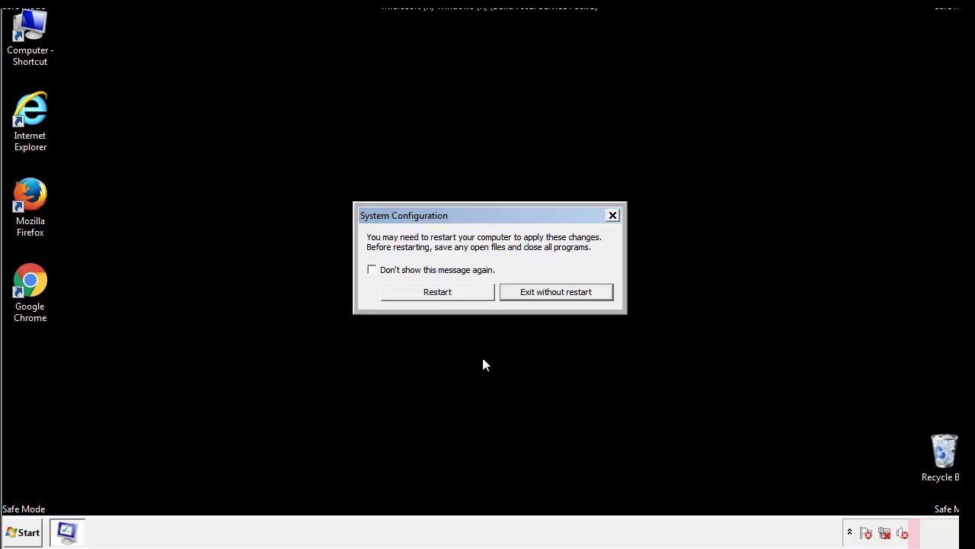
{"action": "left_click", "coordinate": [452, 297]}
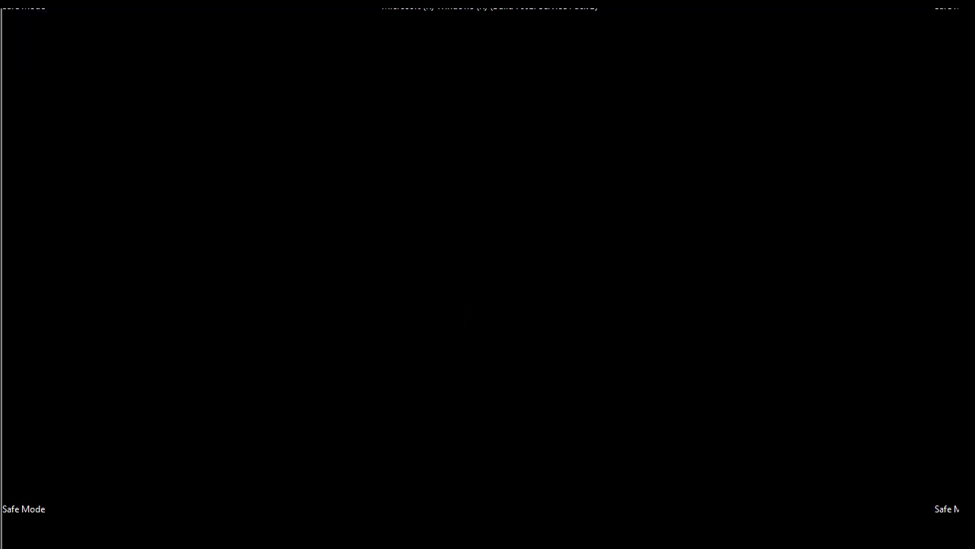